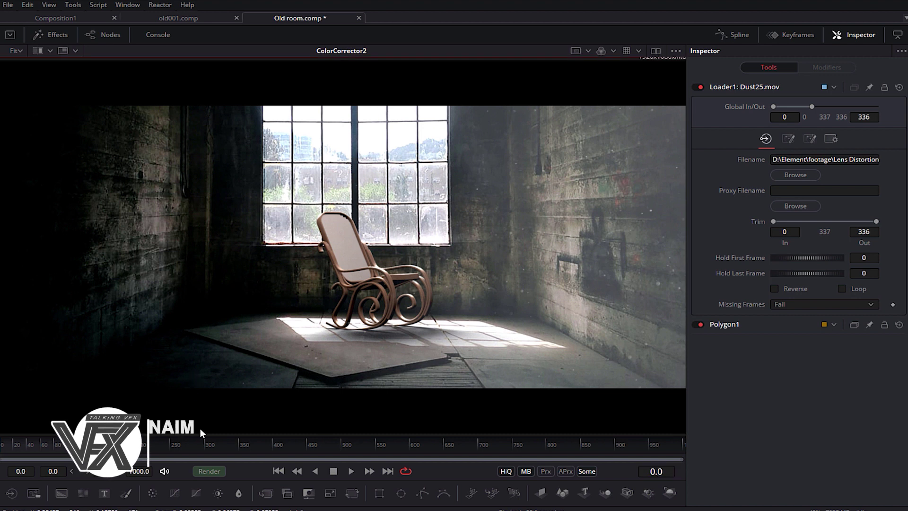
- Play back the finished Old room rocking-chair composite
{"action": "left_click", "coordinate": [348, 471]}
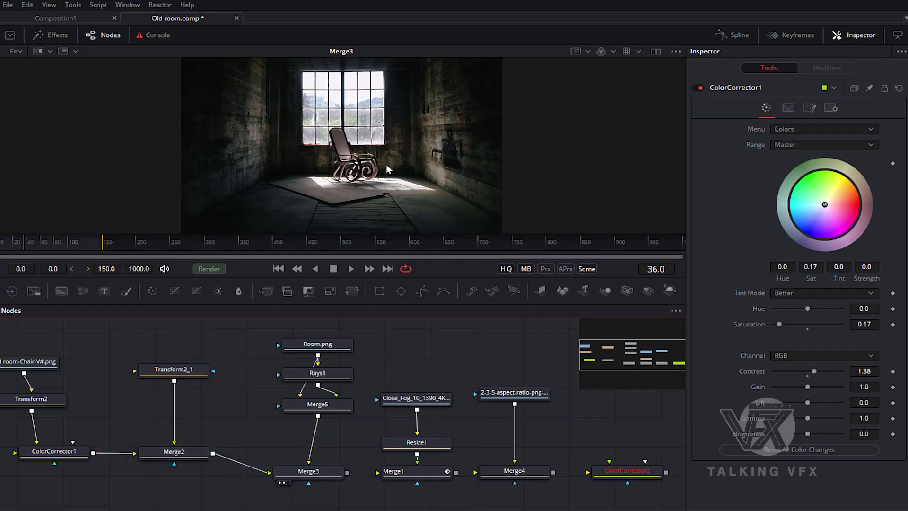
- Link Merge3 into Merge1, then stack the chair image above the Room.png layer
{"action": "left_click_drag", "start_coordinate": [348, 472], "coordinate": [622, 472]}
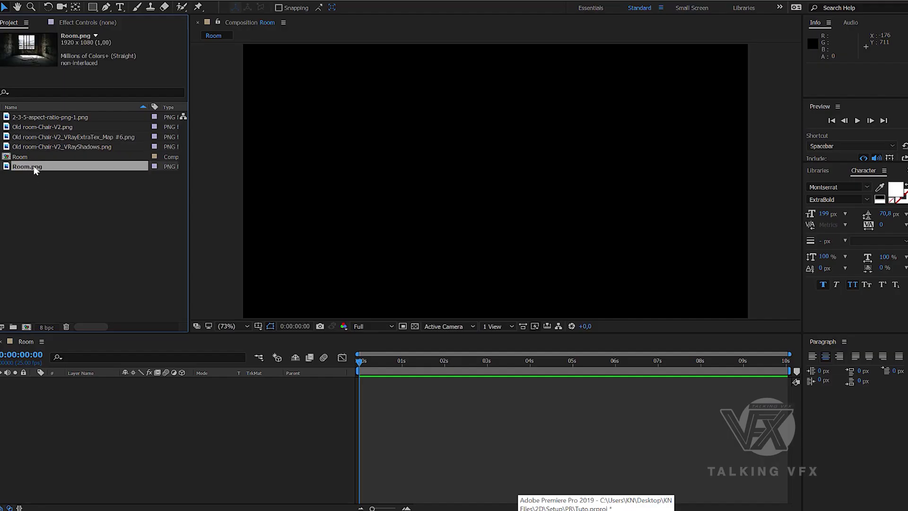
{"action": "left_click_drag", "start_coordinate": [34, 170], "coordinate": [87, 383]}
{"action": "left_click_drag", "start_coordinate": [45, 131], "coordinate": [94, 384]}
- Apply Hue/Saturation to the chair layer and lower its saturation
{"action": "left_click", "coordinate": [100, 3]}
{"action": "mouse_move", "coordinate": [123, 93]}
{"action": "left_click", "coordinate": [265, 310]}
{"action": "left_click_drag", "start_coordinate": [95, 138], "coordinate": [47, 139]}
- Add a Curves effect to the chair and bend it into an S-shaped curve
{"action": "left_click", "coordinate": [101, 2]}
{"action": "mouse_move", "coordinate": [177, 96]}
{"action": "left_click", "coordinate": [250, 289]}
{"action": "left_click_drag", "start_coordinate": [63, 251], "coordinate": [63, 263]}
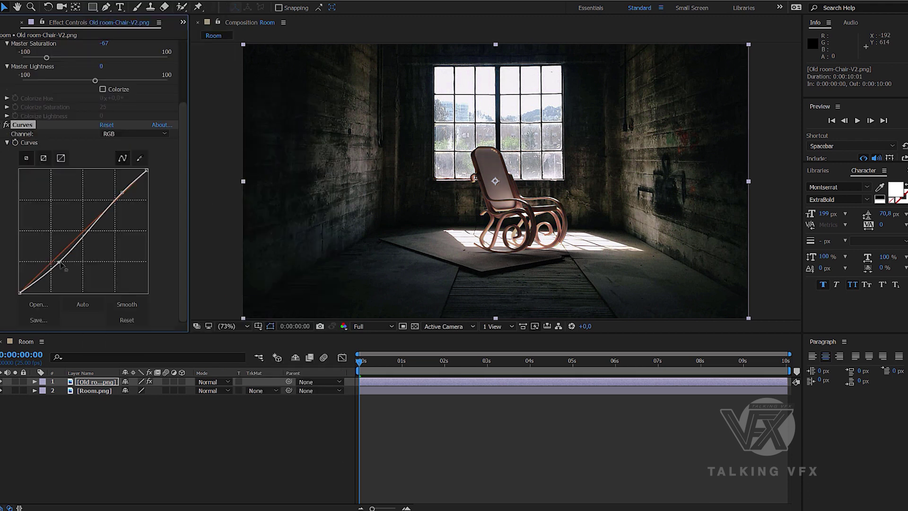
- Push the upper curve point up to boost the chair's contrast
{"action": "left_click_drag", "start_coordinate": [115, 202], "coordinate": [115, 184]}
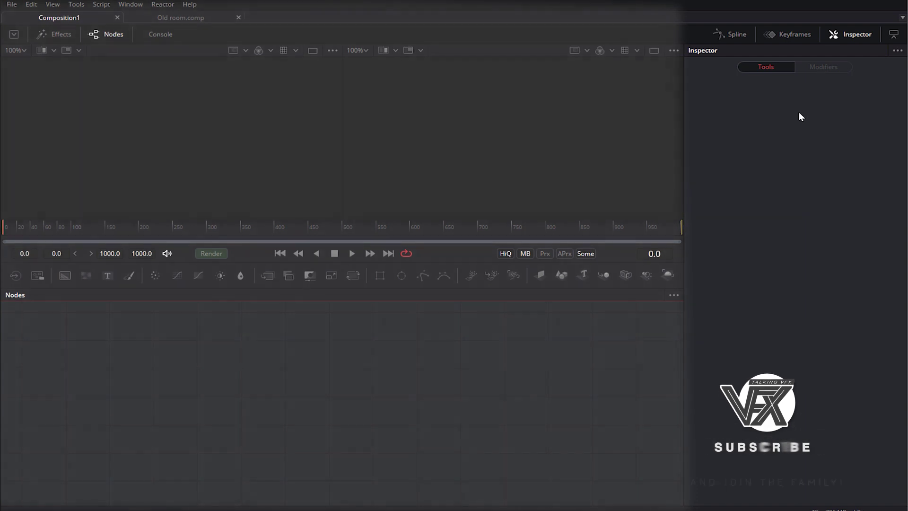
- Open and close the console, then show and hide the Spline and Keyframes panels
{"action": "left_click", "coordinate": [158, 33]}
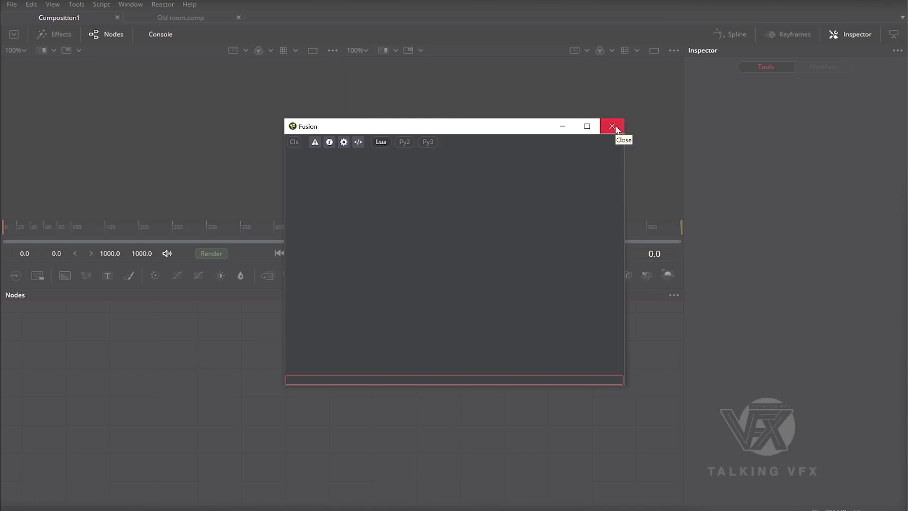
{"action": "left_click", "coordinate": [613, 127]}
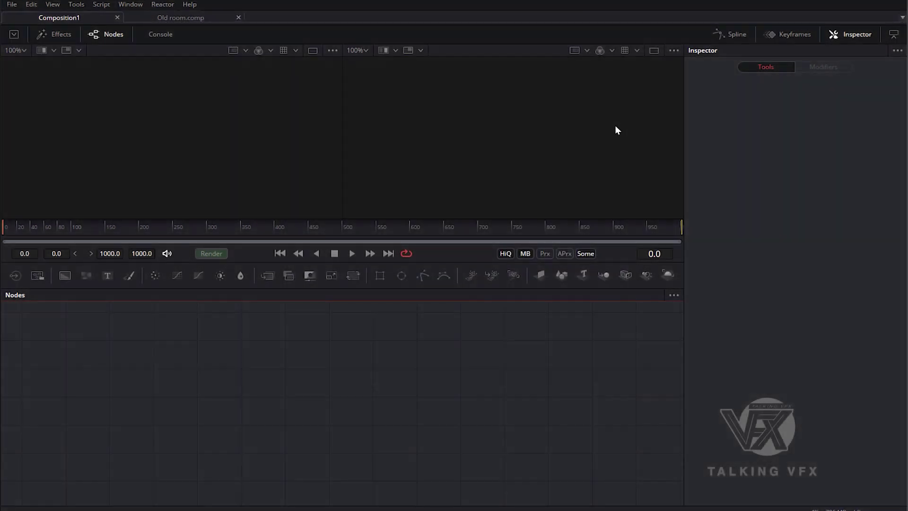
{"action": "left_click", "coordinate": [734, 35]}
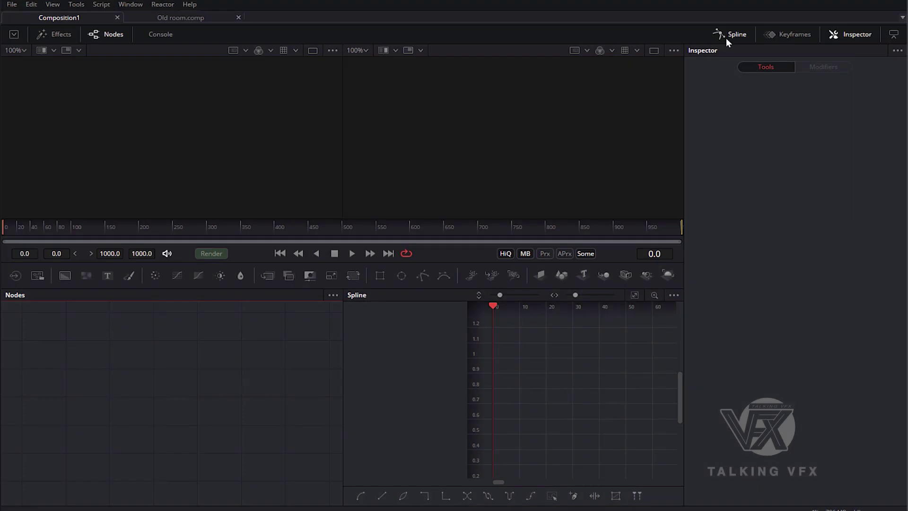
{"action": "left_click", "coordinate": [728, 37]}
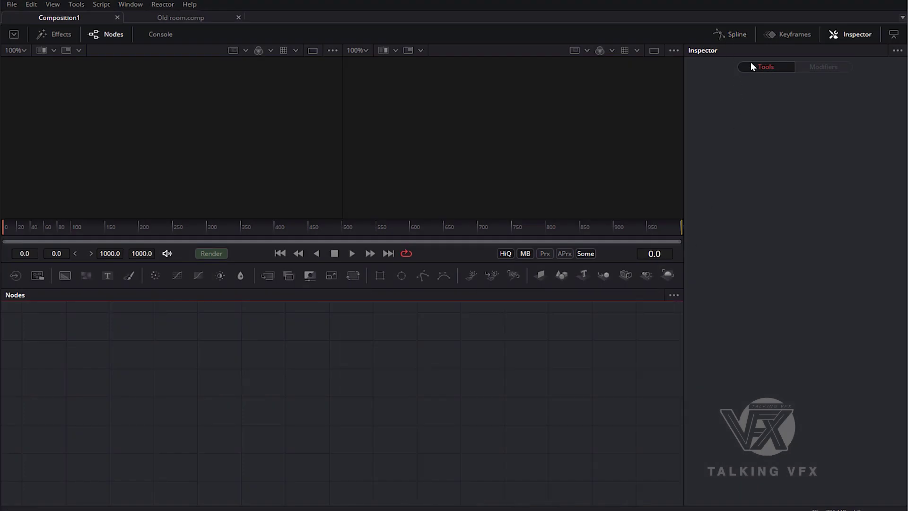
{"action": "left_click", "coordinate": [782, 34]}
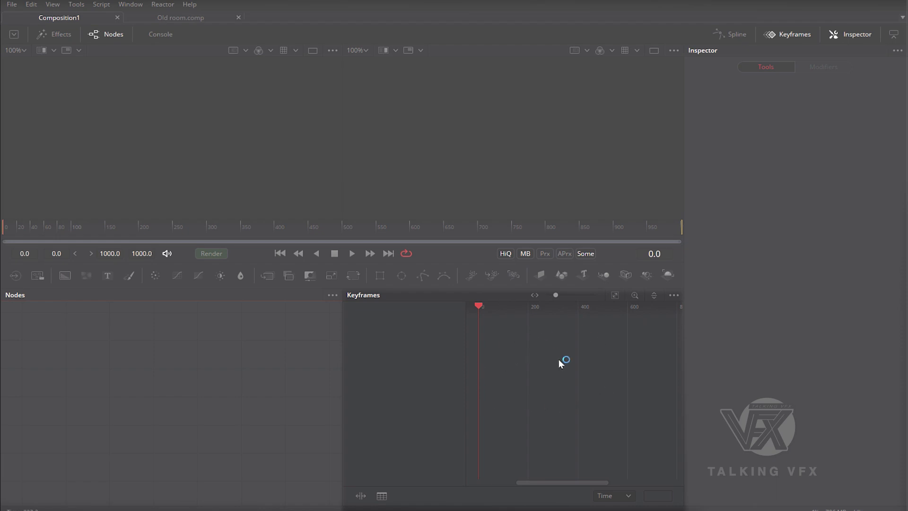
{"action": "left_click", "coordinate": [788, 34]}
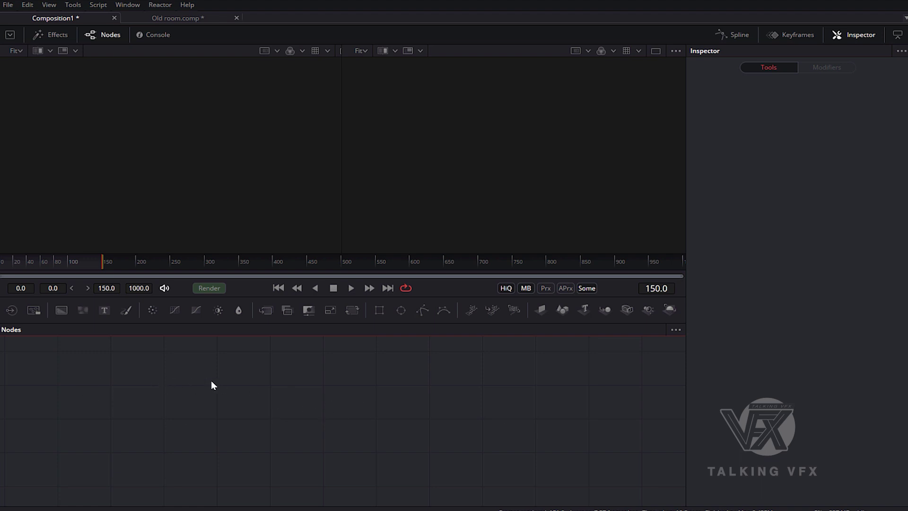
- Add a Loader for Room.png, show it in the right viewer and move it left
{"action": "left_click", "coordinate": [11, 310]}
{"action": "left_click", "coordinate": [325, 201]}
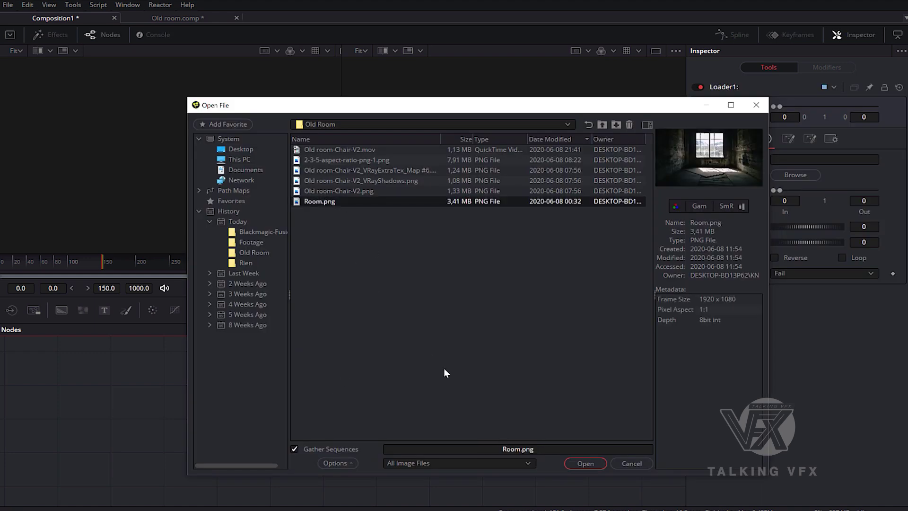
{"action": "left_click", "coordinate": [584, 463]}
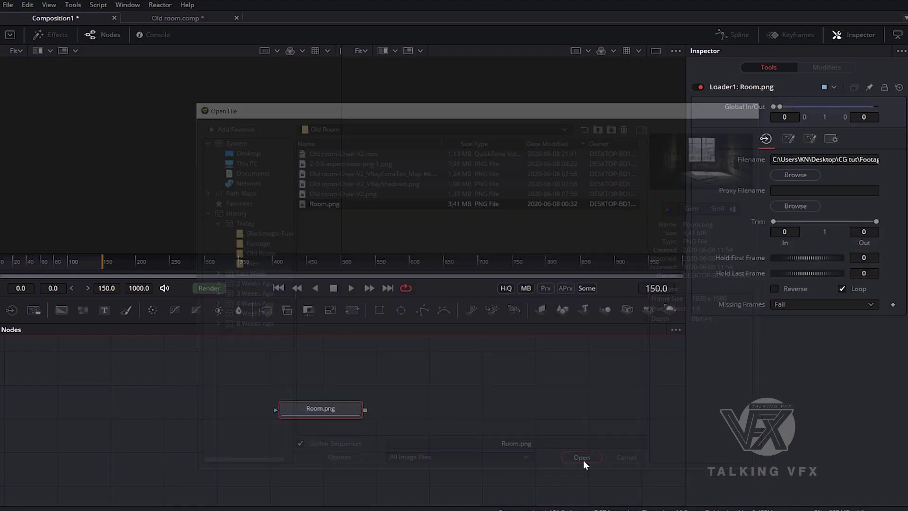
{"action": "left_click", "coordinate": [326, 405]}
{"action": "key", "text": "2"}
{"action": "left_click_drag", "start_coordinate": [324, 407], "coordinate": [252, 405]}
{"action": "left_click", "coordinate": [259, 434]}
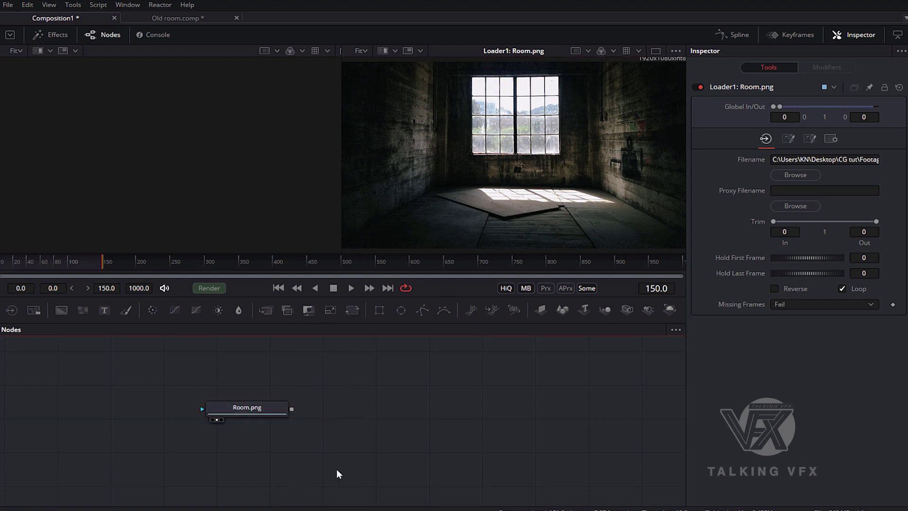
- Add a second Loader with the Old room-Chair-V2.png sequence, shown in the left viewer
{"action": "key", "text": "shift+space"}
{"action": "type", "text": "loa"}
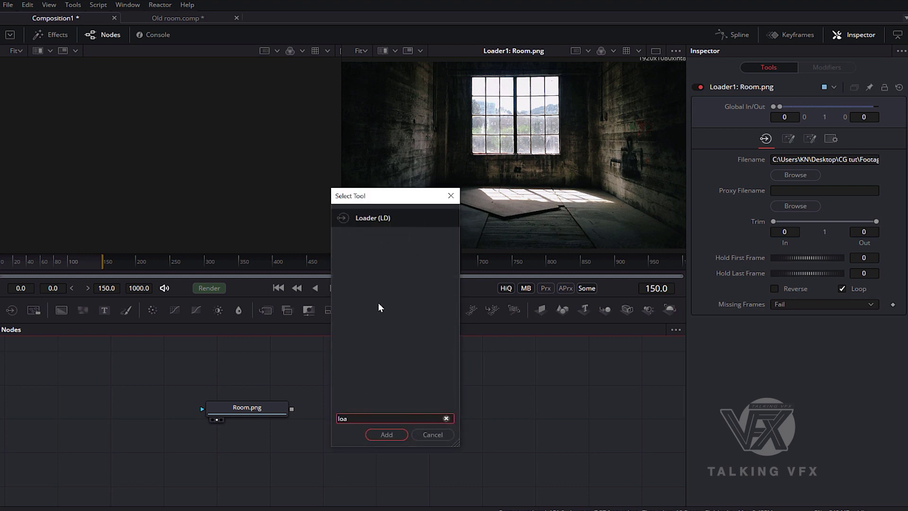
{"action": "left_click", "coordinate": [363, 218]}
{"action": "left_click", "coordinate": [387, 436]}
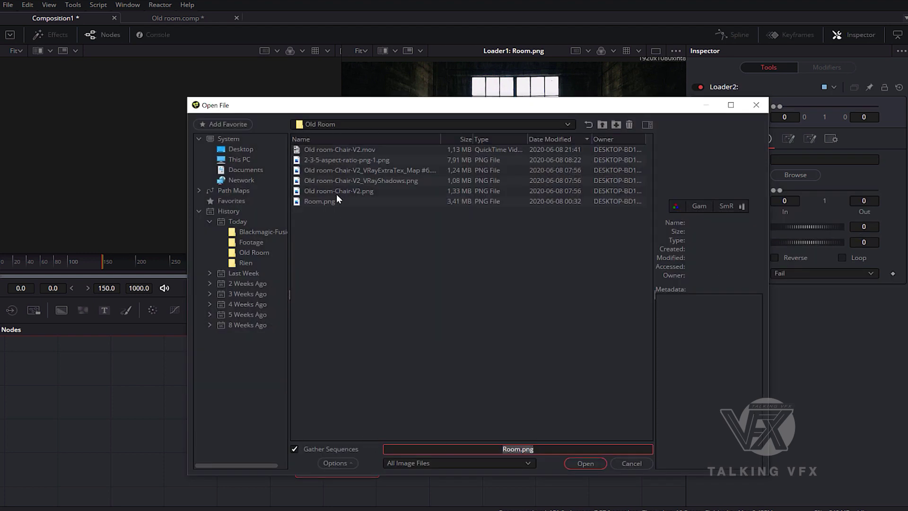
{"action": "left_click", "coordinate": [336, 192]}
{"action": "left_click", "coordinate": [586, 463]}
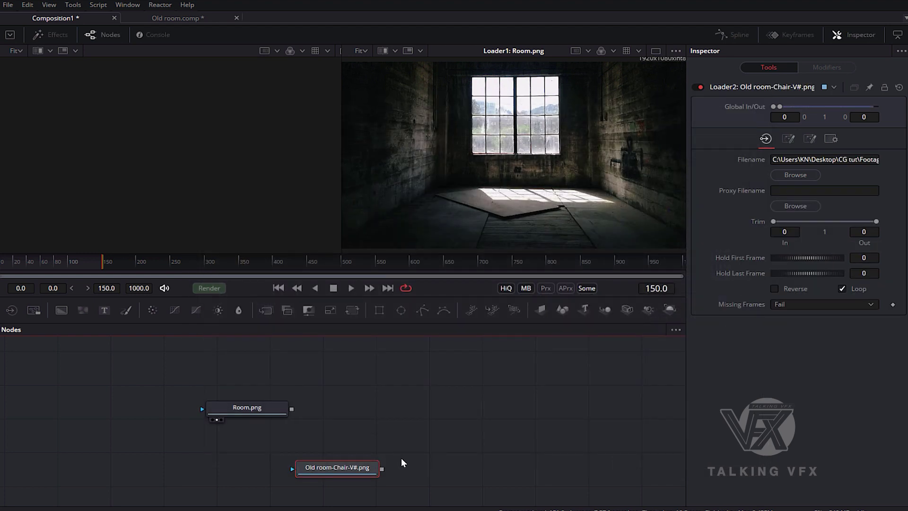
{"action": "key", "text": "1"}
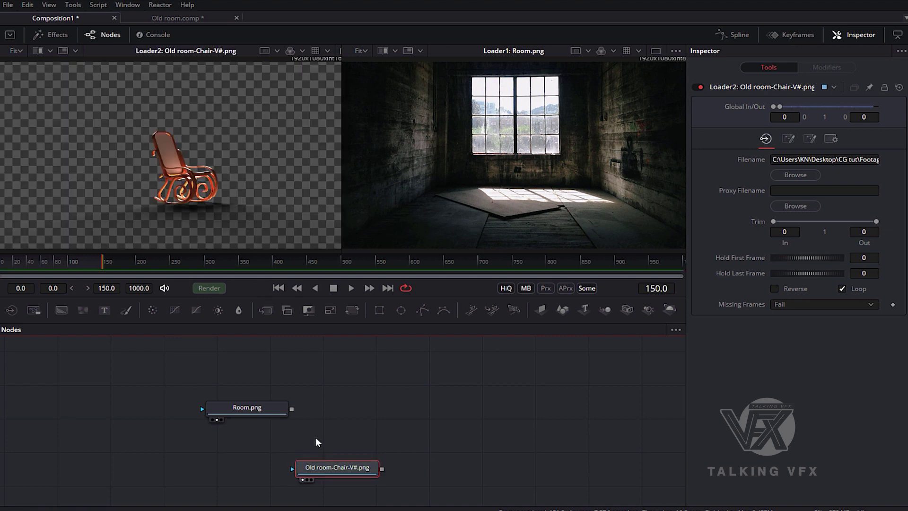
{"action": "left_click_drag", "start_coordinate": [331, 470], "coordinate": [263, 461]}
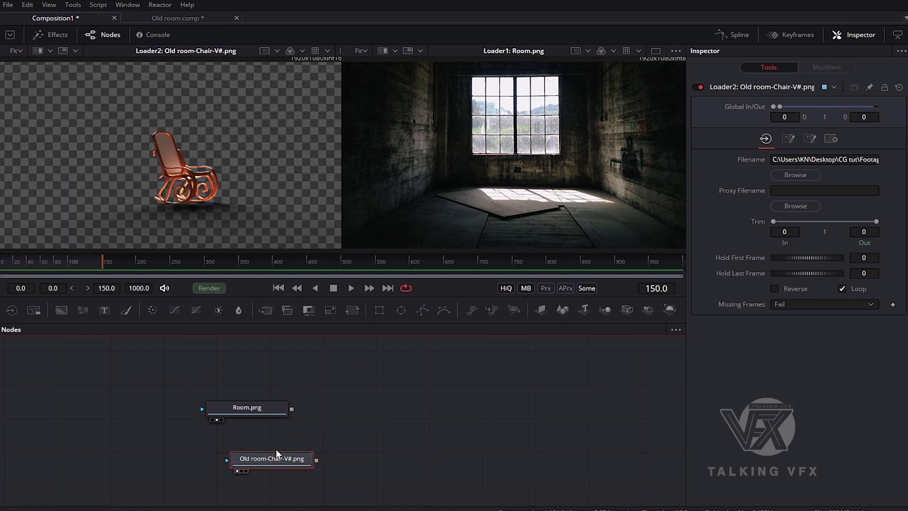
{"action": "left_click", "coordinate": [367, 429]}
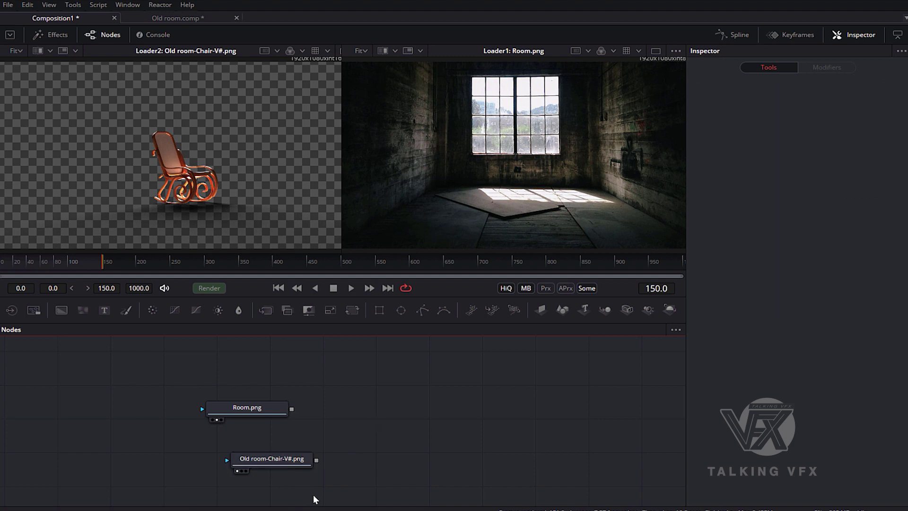
- Import the 2-3-5 aspect-ratio PNG as a loader, view it, then delete all three loaders
{"action": "key", "text": "alt+Tab"}
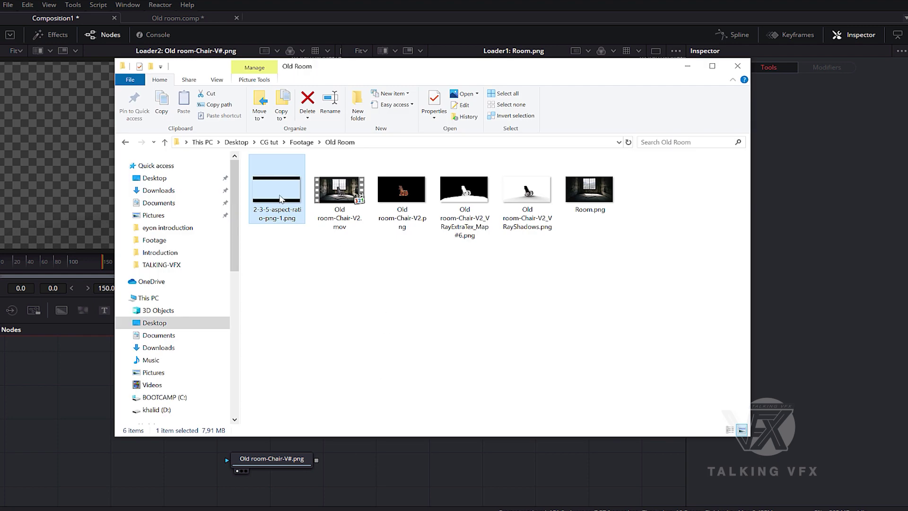
{"action": "left_click_drag", "start_coordinate": [279, 201], "coordinate": [361, 423]}
{"action": "left_click", "coordinate": [79, 441]}
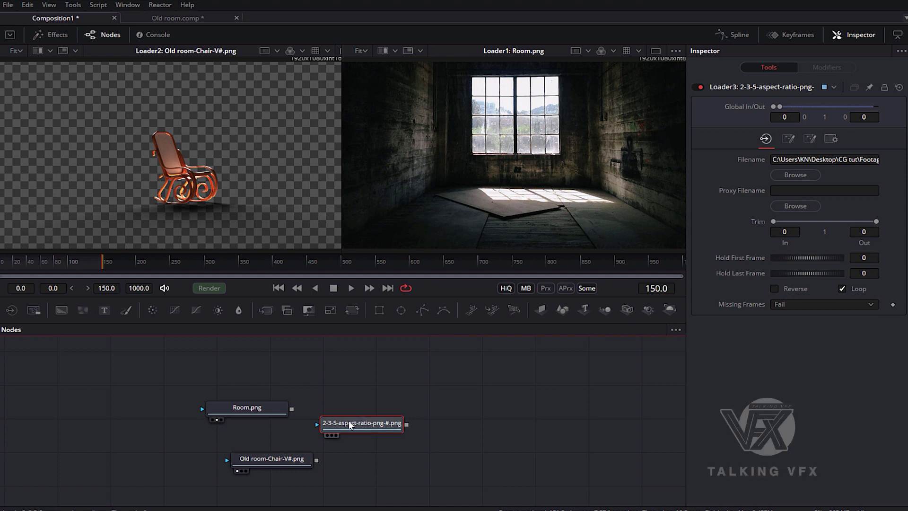
{"action": "key", "text": "1"}
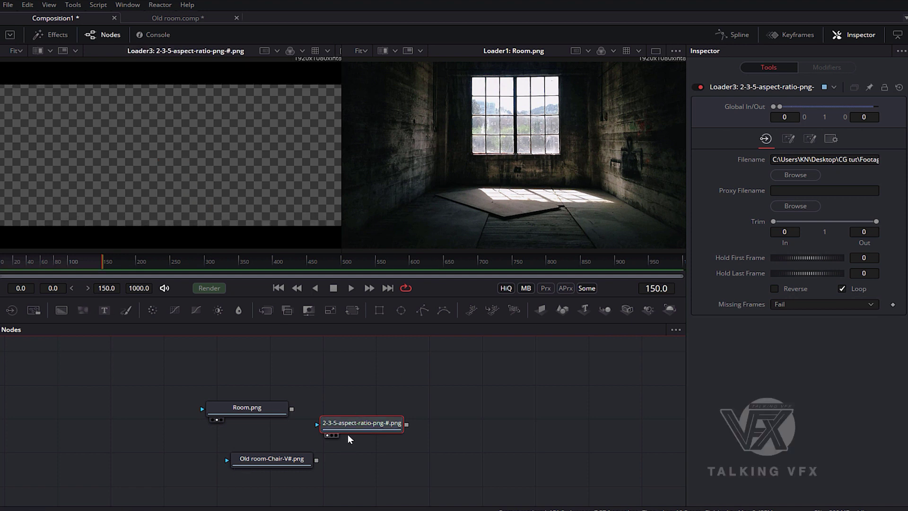
{"action": "left_click_drag", "start_coordinate": [445, 481], "coordinate": [280, 386]}
{"action": "key", "text": "Delete"}
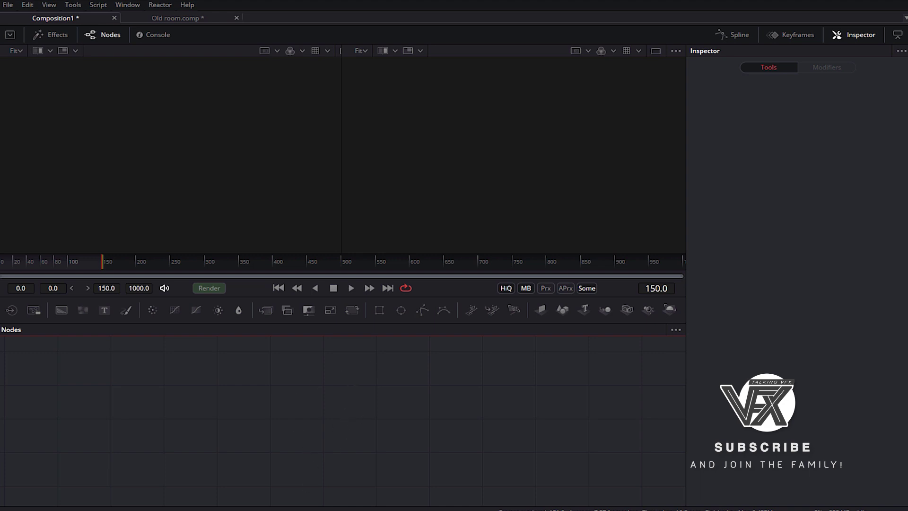
- Drag the chair and Room.png images into Fusion as a merged pair and view Merge1
{"action": "left_click", "coordinate": [291, 504]}
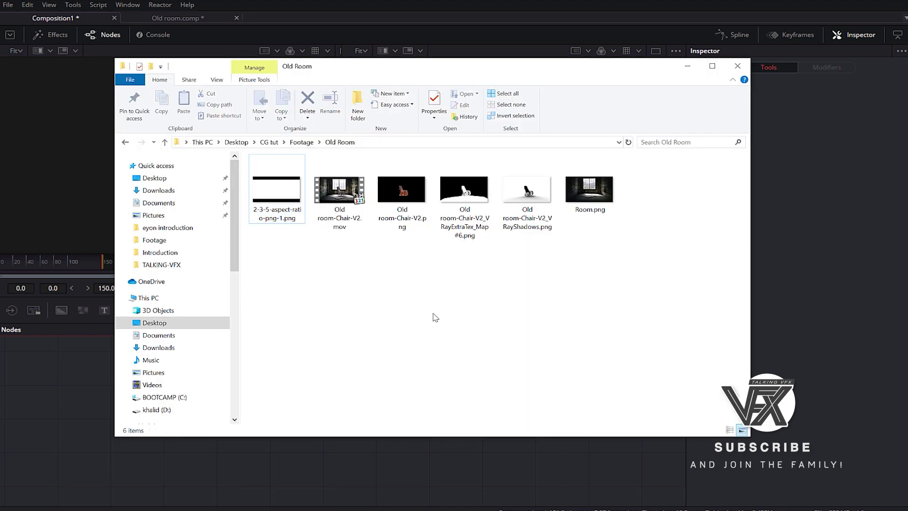
{"action": "left_click", "coordinate": [405, 191]}
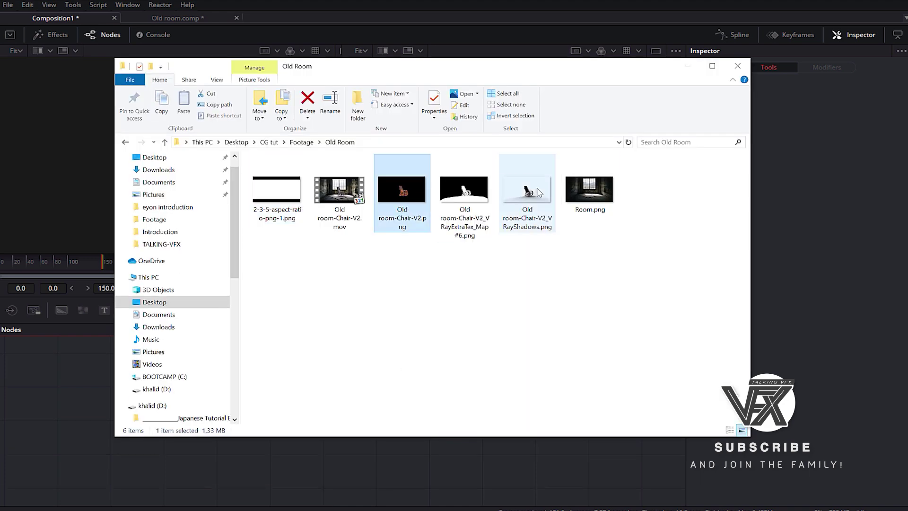
{"action": "left_click", "coordinate": [580, 189], "text": "ctrl"}
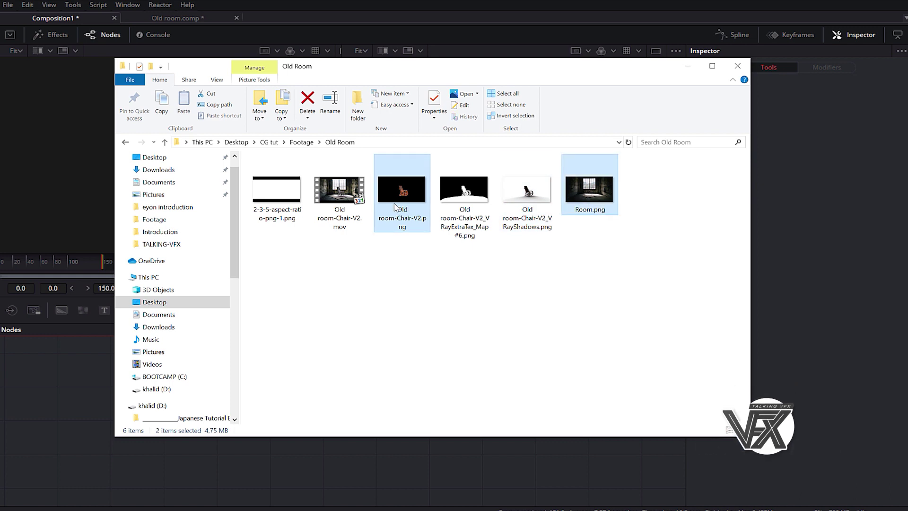
{"action": "left_click_drag", "start_coordinate": [403, 193], "coordinate": [77, 445]}
{"action": "left_click", "coordinate": [455, 4]}
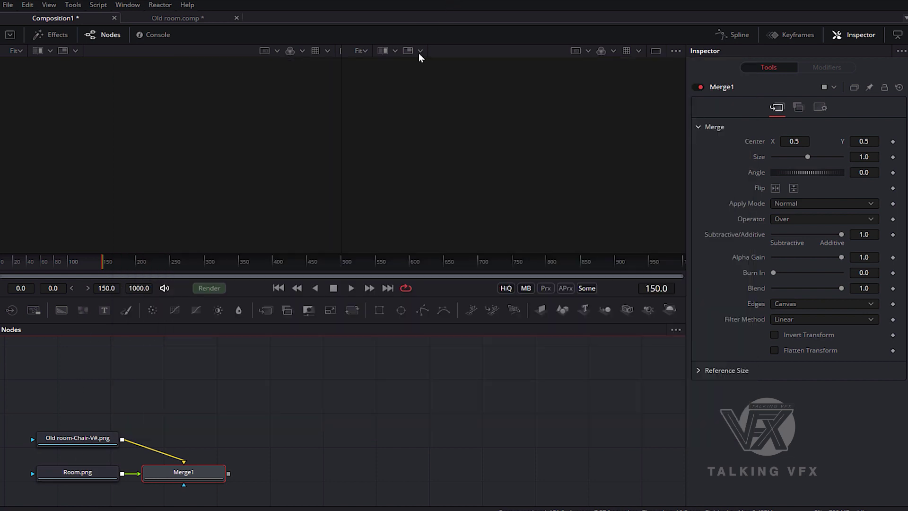
{"action": "left_click_drag", "start_coordinate": [188, 481], "coordinate": [441, 172]}
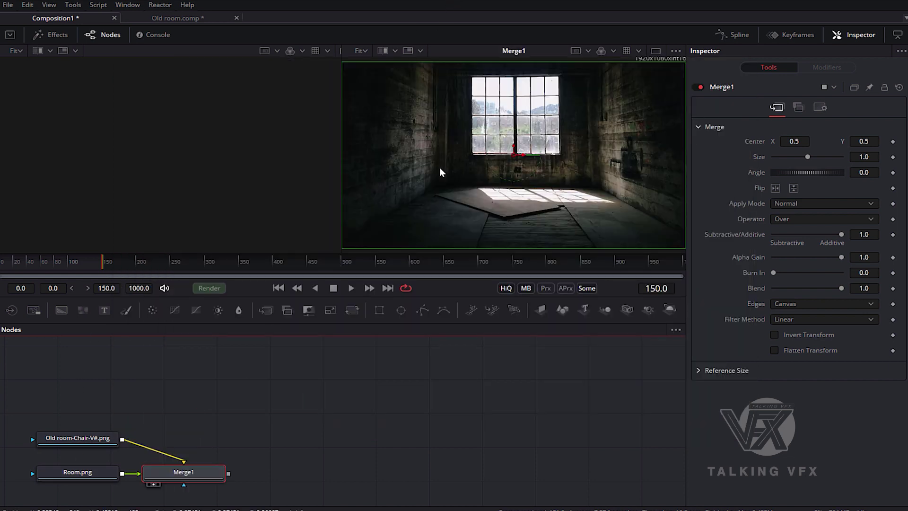
{"action": "left_click_drag", "start_coordinate": [199, 478], "coordinate": [233, 466]}
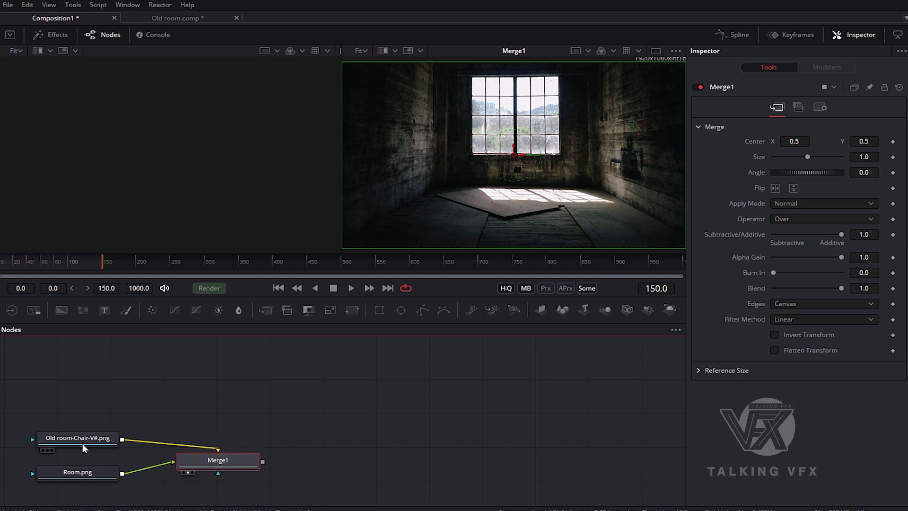
- Swap Merge1's inputs so the chair is foreground, and switch to one large viewer
{"action": "left_click", "coordinate": [76, 470]}
{"action": "left_click_drag", "start_coordinate": [80, 438], "coordinate": [184, 199]}
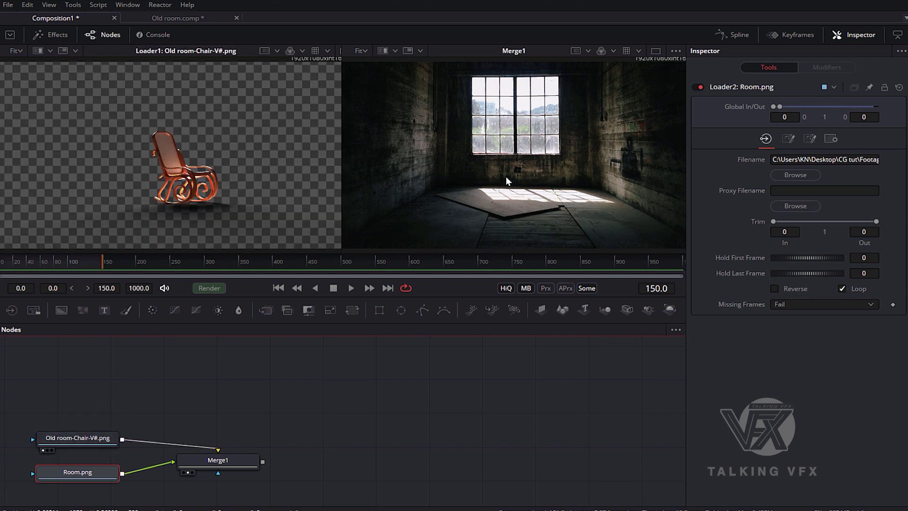
{"action": "left_click_drag", "start_coordinate": [239, 460], "coordinate": [262, 461]}
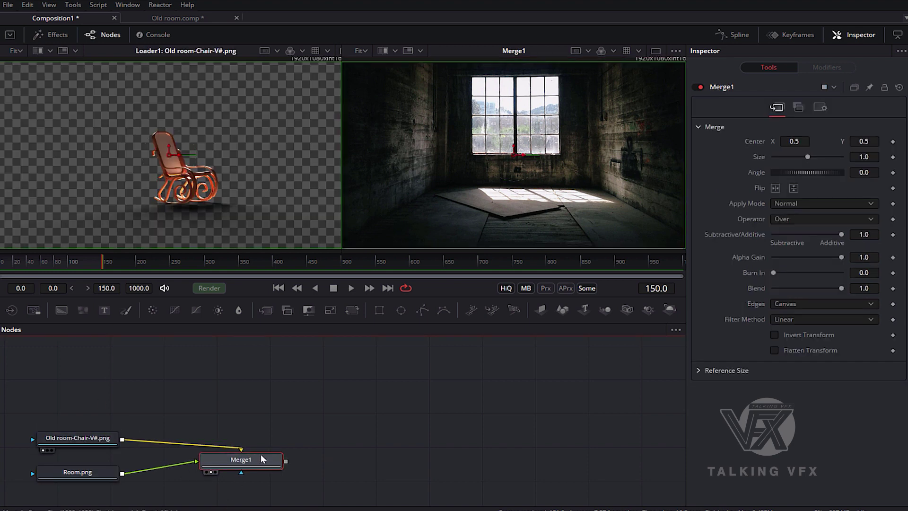
{"action": "key", "text": "ctrl+t"}
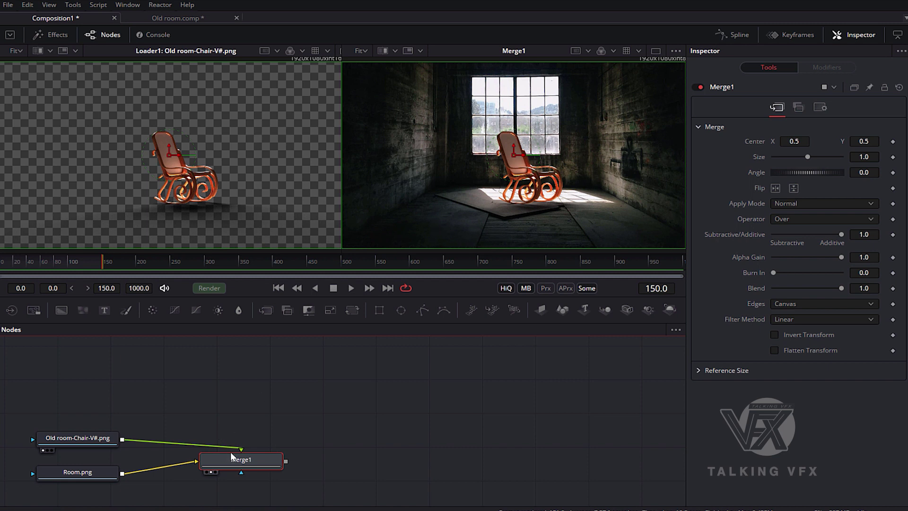
{"action": "left_click_drag", "start_coordinate": [239, 457], "coordinate": [211, 462]}
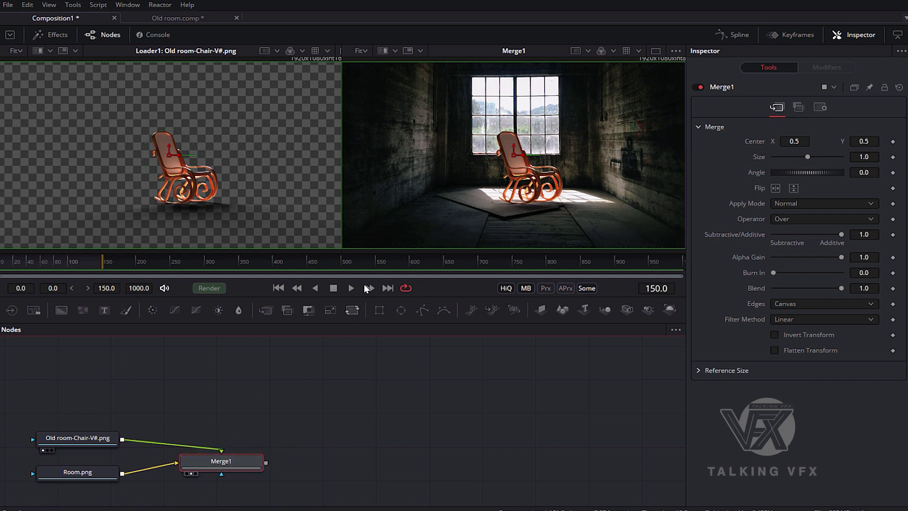
{"action": "left_click", "coordinate": [656, 51]}
{"action": "left_click_drag", "start_coordinate": [92, 442], "coordinate": [114, 381]}
{"action": "left_click_drag", "start_coordinate": [198, 462], "coordinate": [195, 466]}
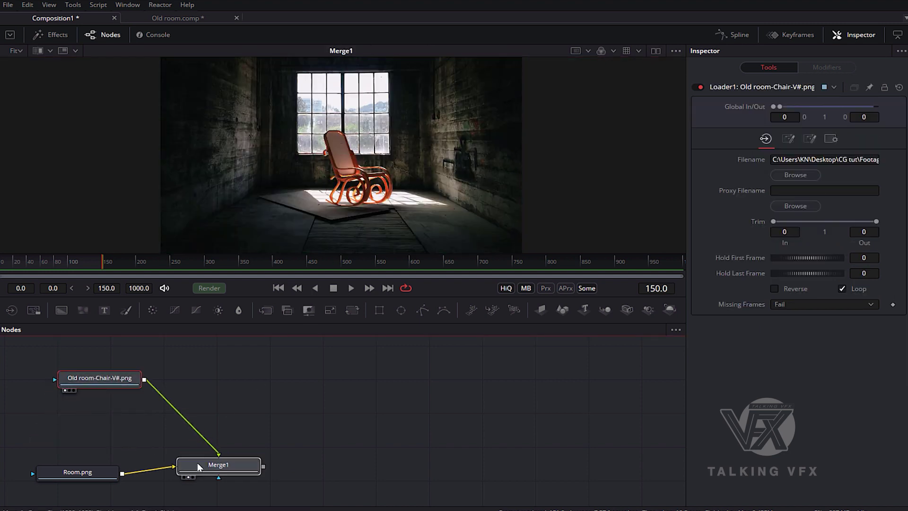
{"action": "left_click", "coordinate": [124, 380]}
{"action": "scroll", "coordinate": [374, 176], "scroll_direction": "up", "scroll_amount": 1}
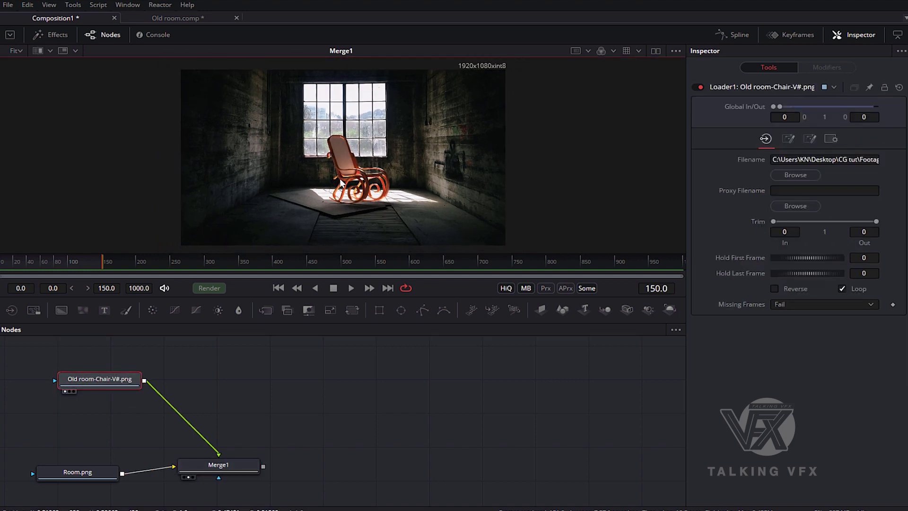
{"action": "scroll", "coordinate": [374, 176], "scroll_direction": "up", "scroll_amount": 4}
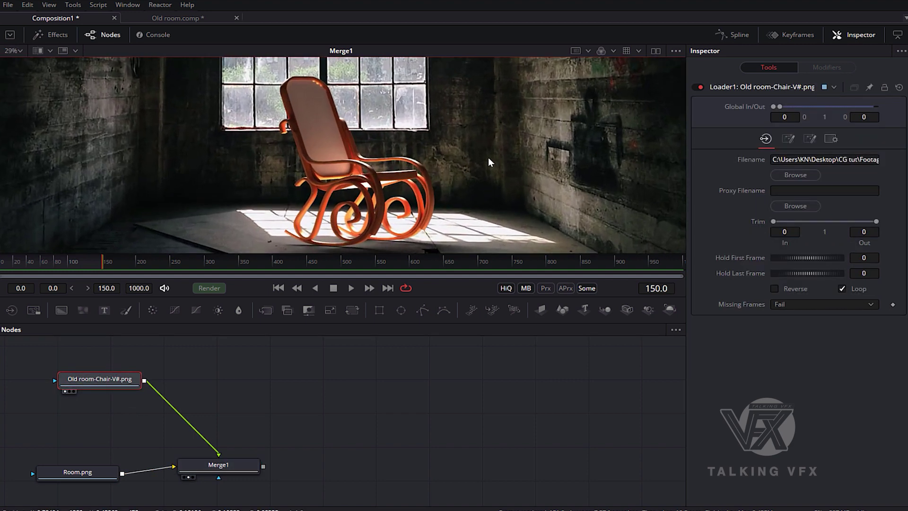
{"action": "scroll", "coordinate": [450, 163], "scroll_direction": "down", "scroll_amount": 1}
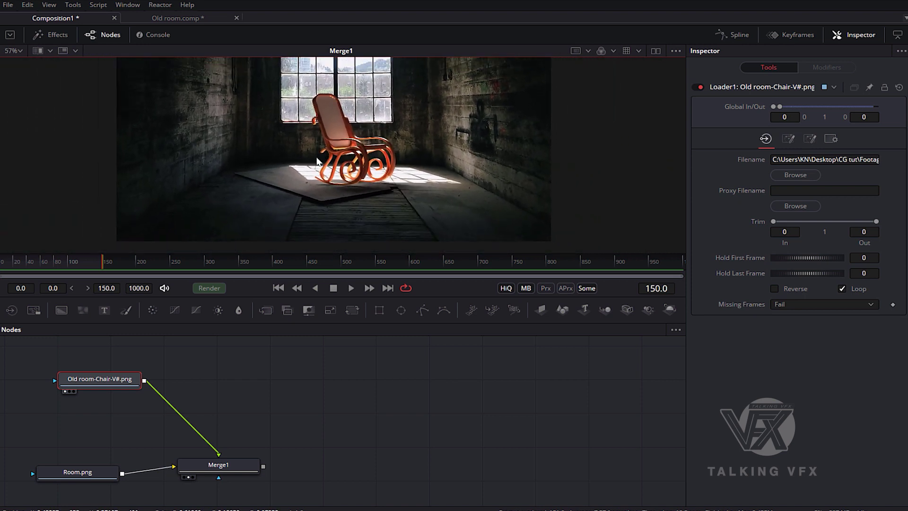
{"action": "scroll", "coordinate": [290, 168], "scroll_direction": "down", "scroll_amount": 1}
{"action": "scroll", "coordinate": [370, 163], "scroll_direction": "up", "scroll_amount": 4}
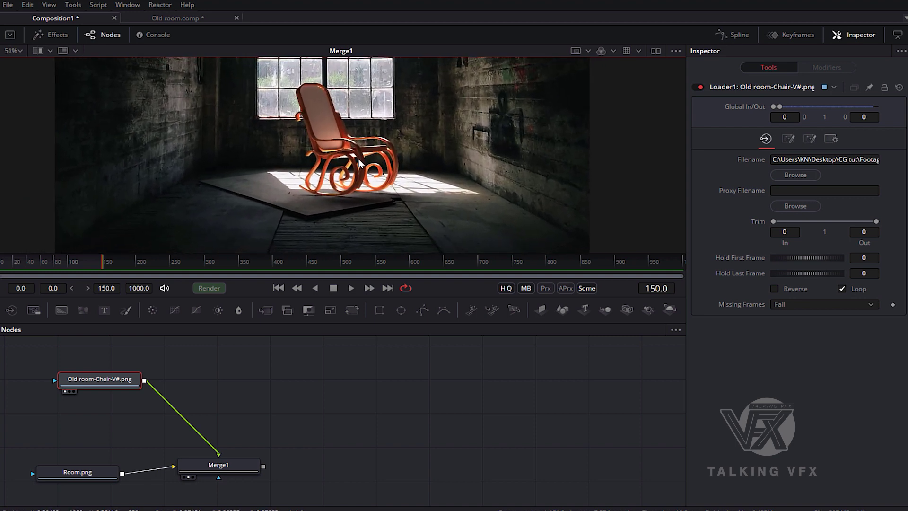
{"action": "scroll", "coordinate": [373, 166], "scroll_direction": "up", "scroll_amount": 1}
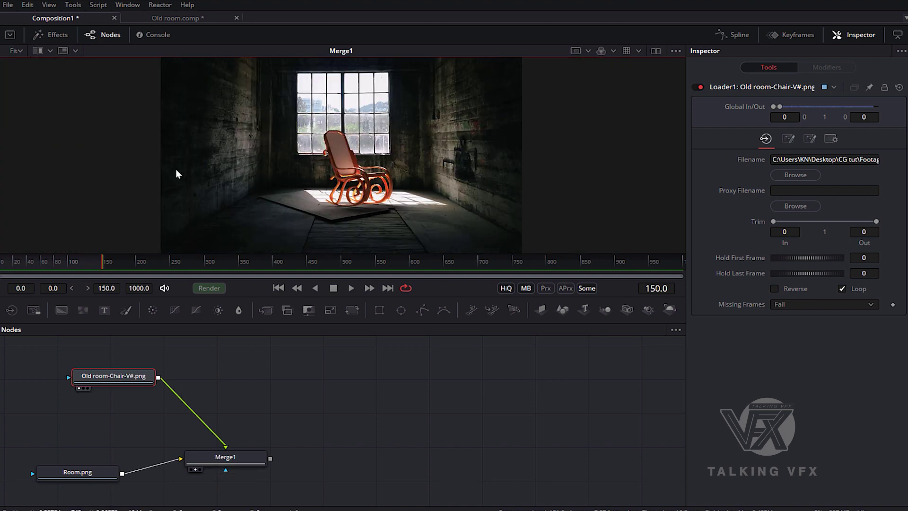
{"action": "left_click_drag", "start_coordinate": [131, 374], "coordinate": [127, 375]}
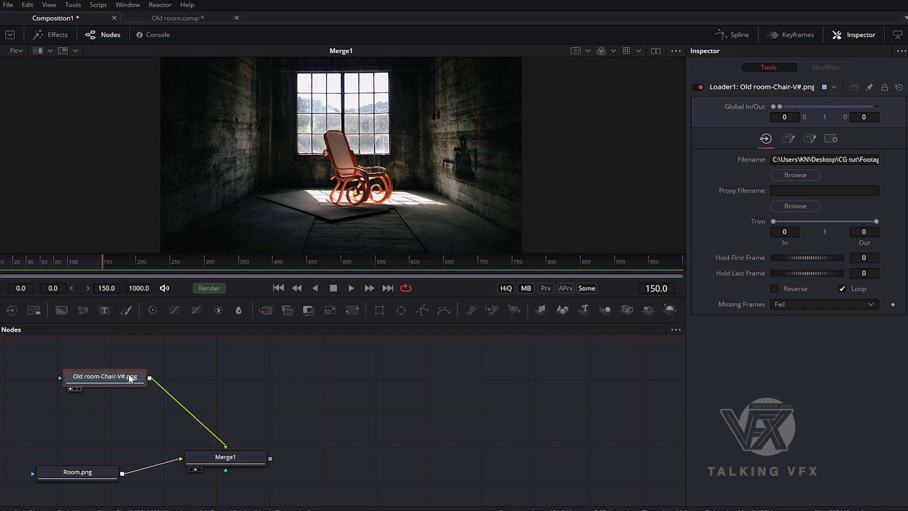
- Insert Transform1 between the chair loader and Merge1 with Size 0.84
{"action": "key", "text": "shift+space"}
{"action": "type", "text": "Loader"}
{"action": "key", "text": "ctrl+a"}
{"action": "type", "text": "tra"}
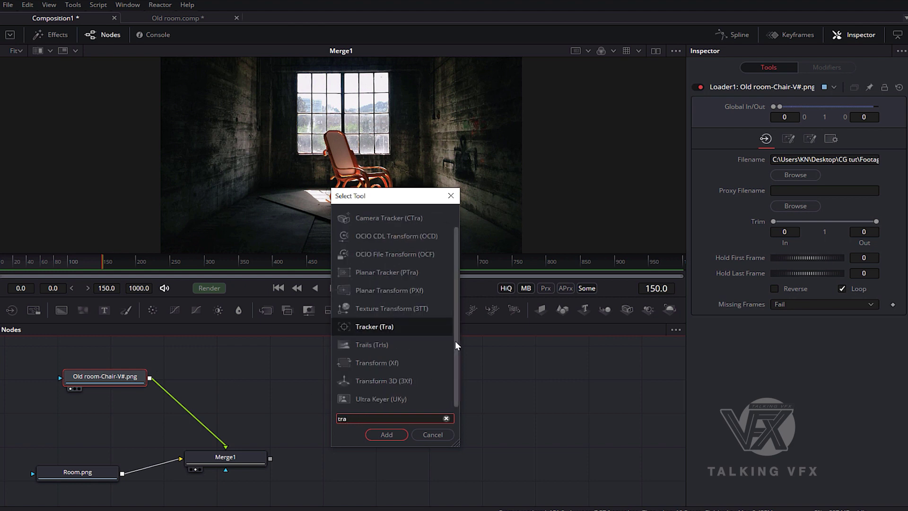
{"action": "left_click", "coordinate": [396, 362]}
{"action": "left_click", "coordinate": [395, 433]}
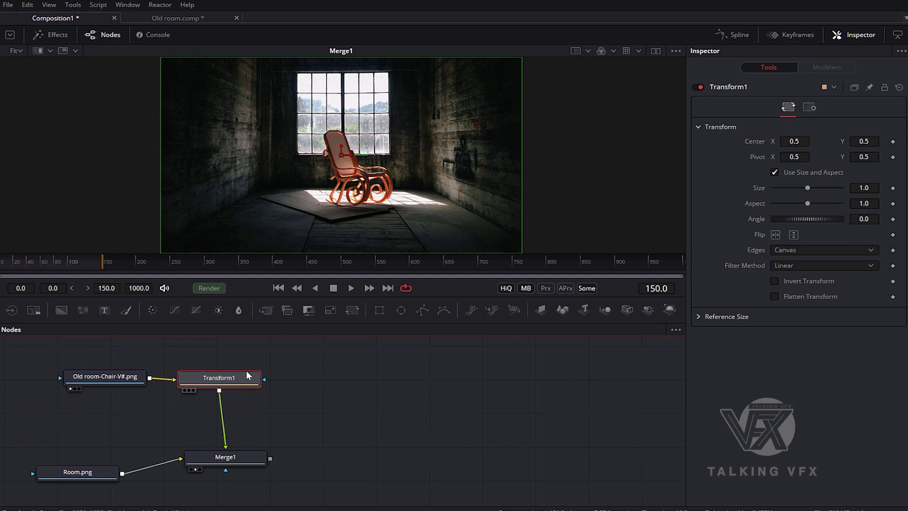
{"action": "left_click_drag", "start_coordinate": [806, 186], "coordinate": [802, 187]}
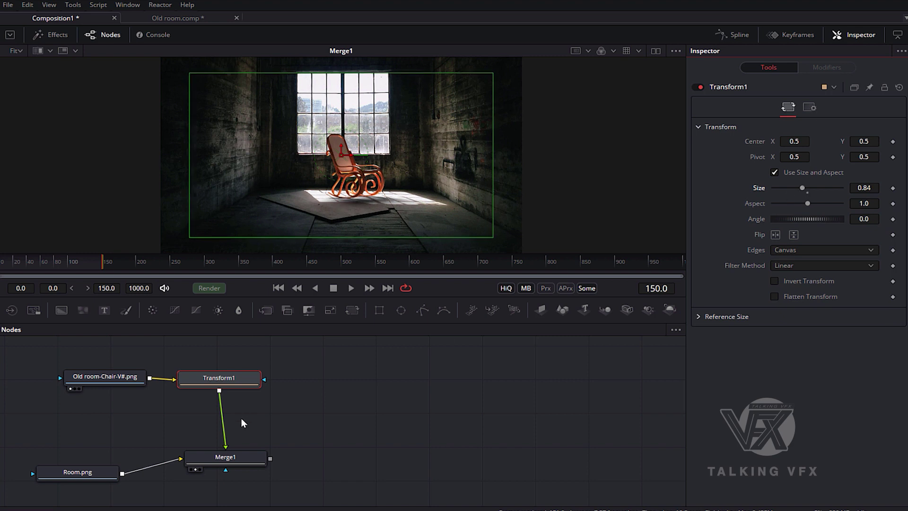
- Add ColorCorrector1 after Transform1 with saturation 0.2 and contrast 1.38
{"action": "left_click", "coordinate": [239, 376]}
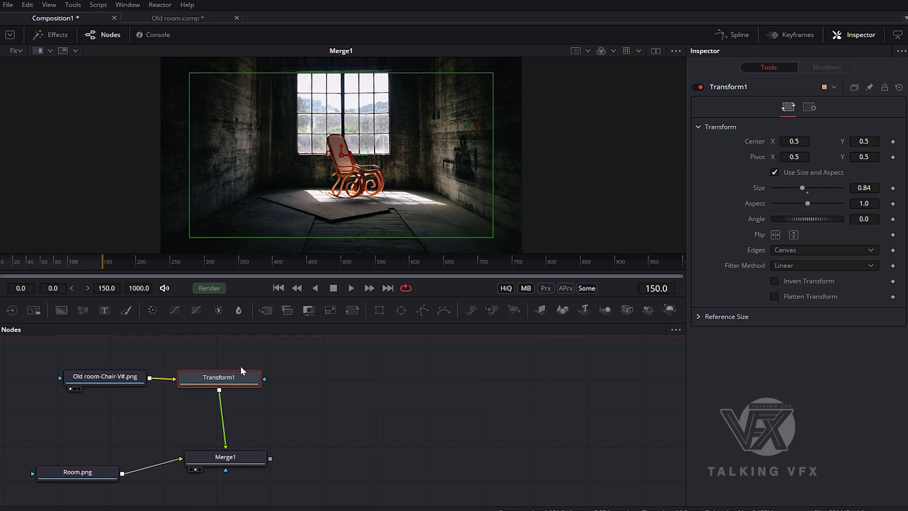
{"action": "key", "text": "shift+space"}
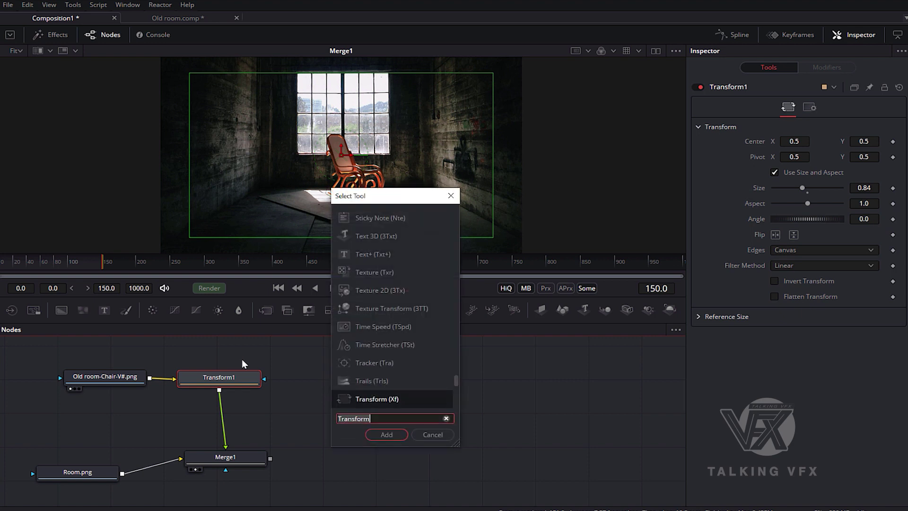
{"action": "type", "text": "cc"}
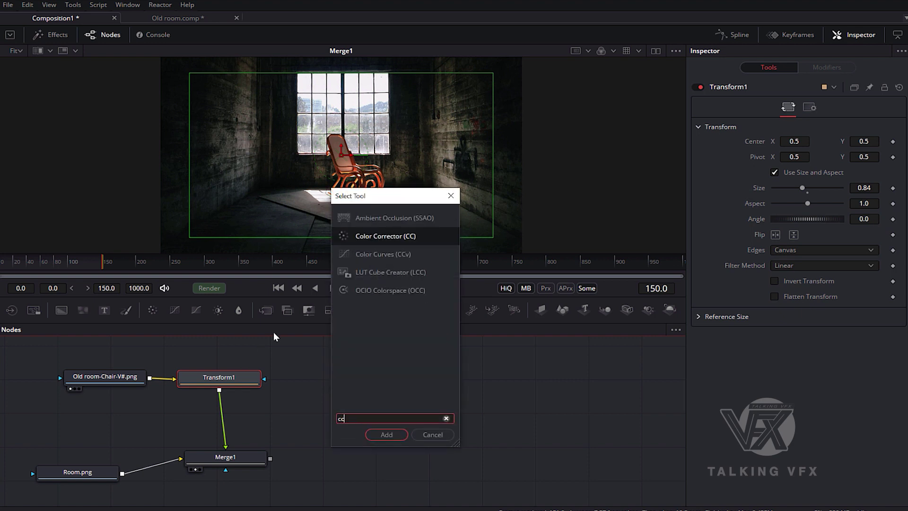
{"action": "left_click", "coordinate": [371, 236]}
{"action": "left_click", "coordinate": [383, 435]}
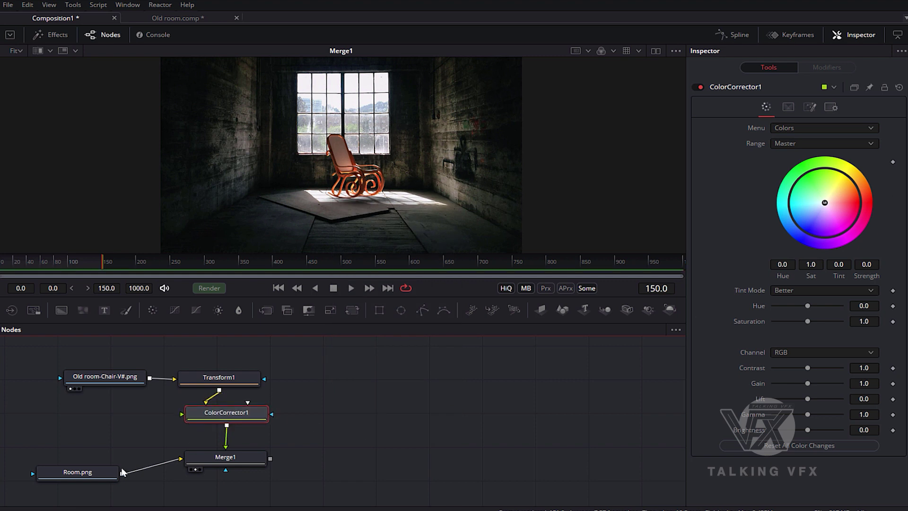
{"action": "left_click_drag", "start_coordinate": [92, 469], "coordinate": [90, 448]}
{"action": "left_click", "coordinate": [212, 415]}
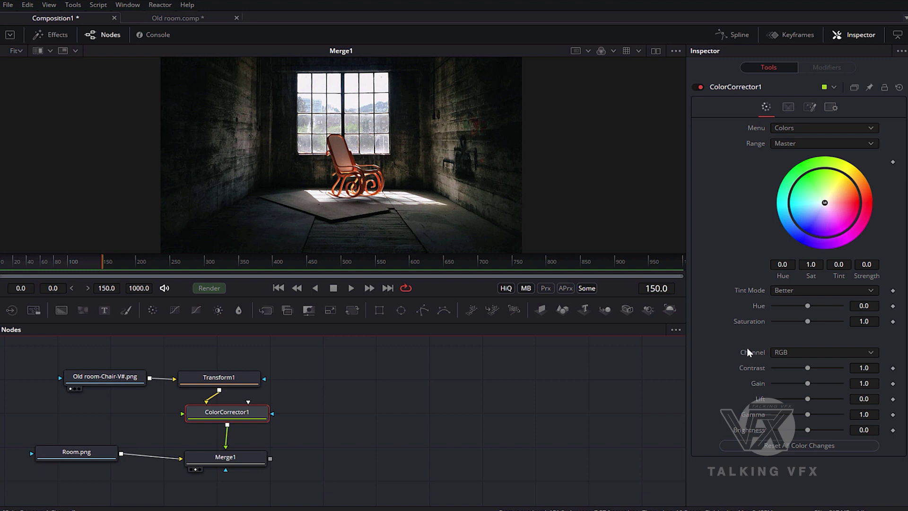
{"action": "left_click_drag", "start_coordinate": [807, 321], "coordinate": [781, 322]}
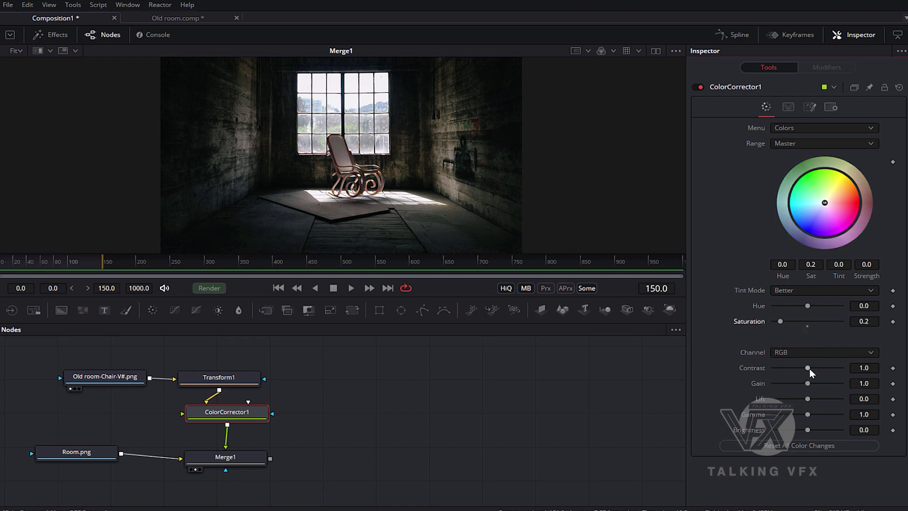
{"action": "left_click_drag", "start_coordinate": [807, 367], "coordinate": [813, 366]}
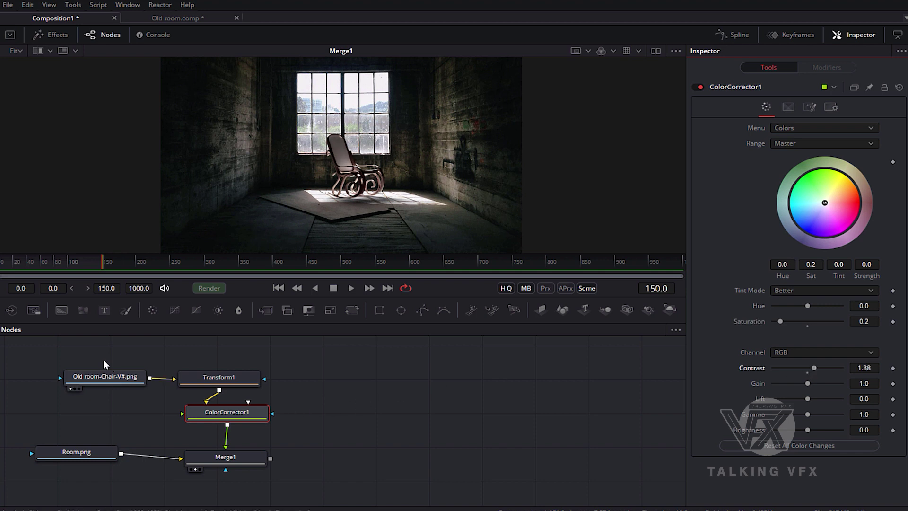
- Rearrange the nodes, raising the chair branch and moving Room.png far left
{"action": "left_click_drag", "start_coordinate": [98, 355], "coordinate": [227, 391]}
{"action": "left_click_drag", "start_coordinate": [90, 451], "coordinate": [89, 456]}
{"action": "left_click_drag", "start_coordinate": [291, 479], "coordinate": [342, 364]}
{"action": "left_click", "coordinate": [282, 449]}
{"action": "left_click_drag", "start_coordinate": [297, 463], "coordinate": [128, 461]}
- Add a Rays node after Room.png with blend 0.5 and centre Y 0.4
{"action": "key", "text": "shift+space"}
{"action": "type", "text": "ra"}
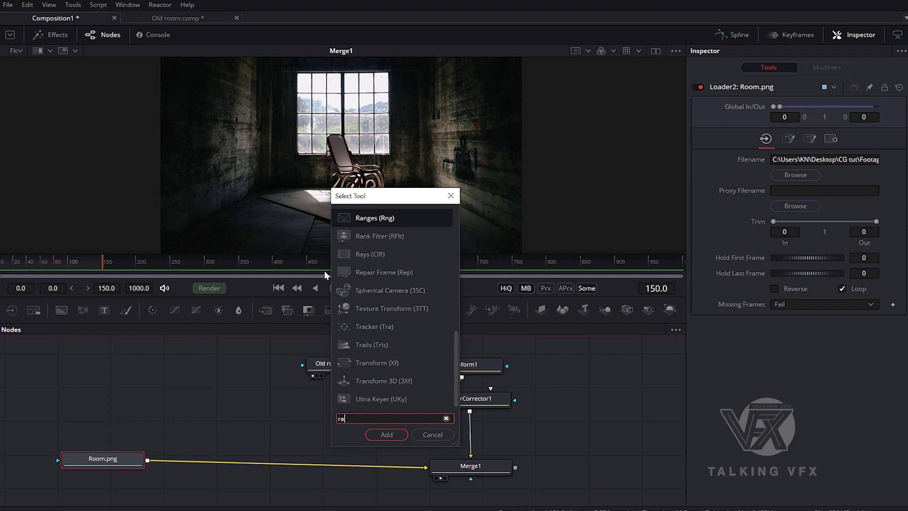
{"action": "type", "text": "ys"}
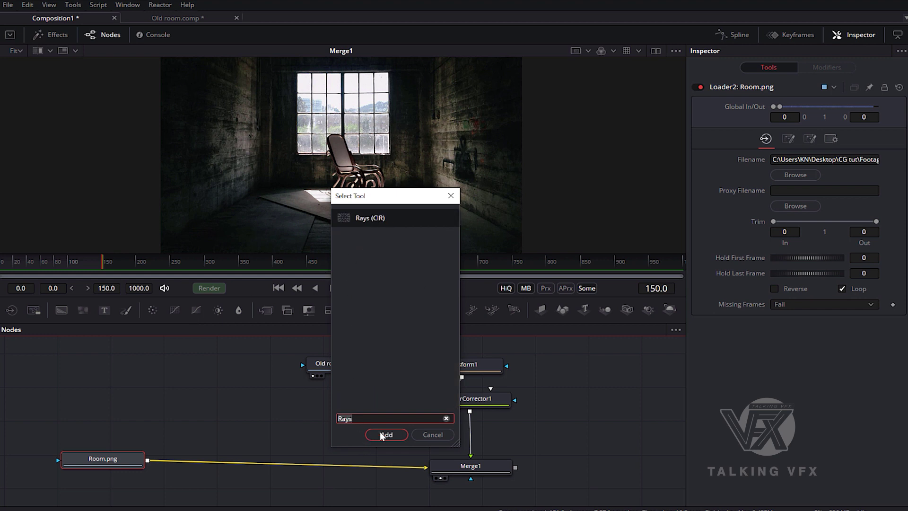
{"action": "left_click", "coordinate": [379, 432]}
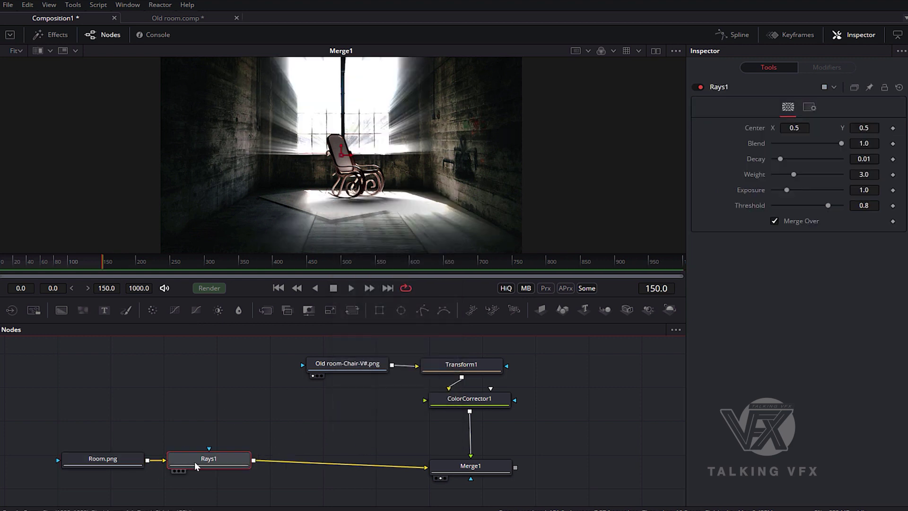
{"action": "left_click_drag", "start_coordinate": [197, 461], "coordinate": [202, 466]}
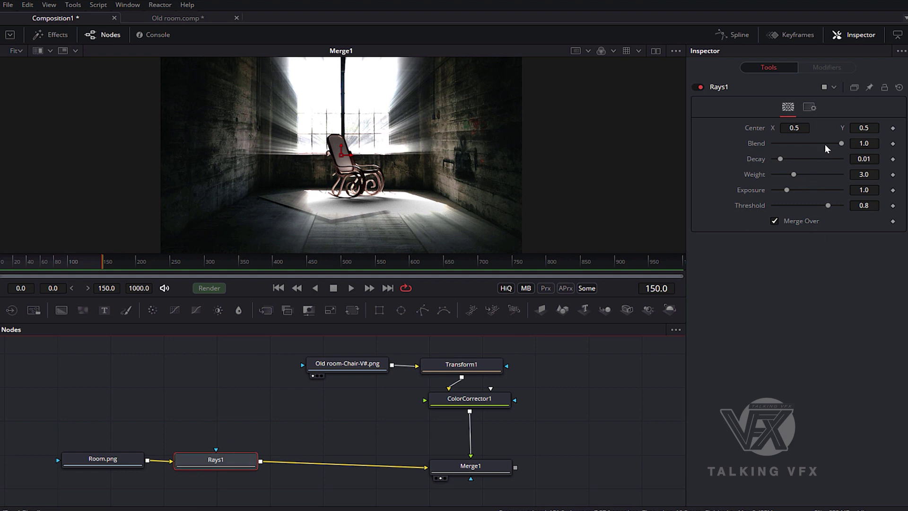
{"action": "left_click_drag", "start_coordinate": [824, 143], "coordinate": [807, 144]}
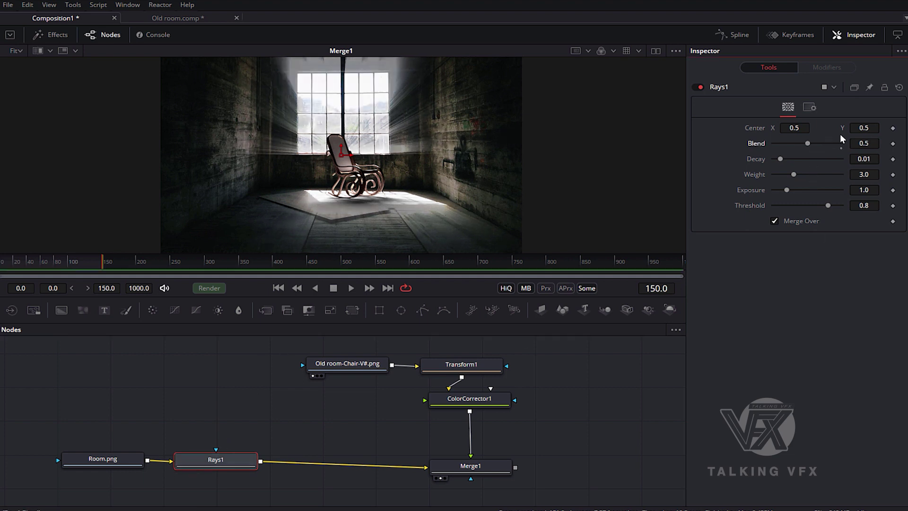
{"action": "left_click", "coordinate": [864, 127]}
{"action": "key", "text": "BackSpace"}
{"action": "type", "text": "4"}
{"action": "key", "text": "Tab"}
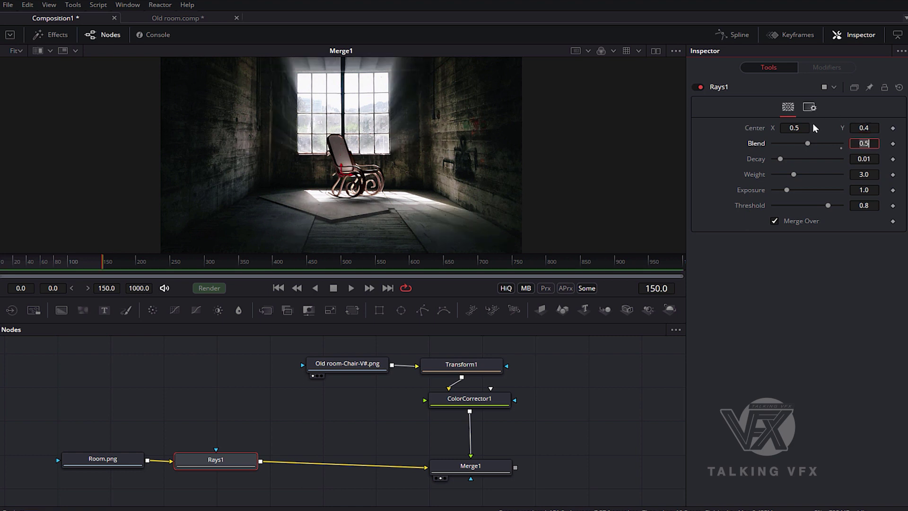
- Move the ray centre onto the chair, with threshold 0.551 and blend 0.331
{"action": "left_click_drag", "start_coordinate": [802, 130], "coordinate": [855, 125]}
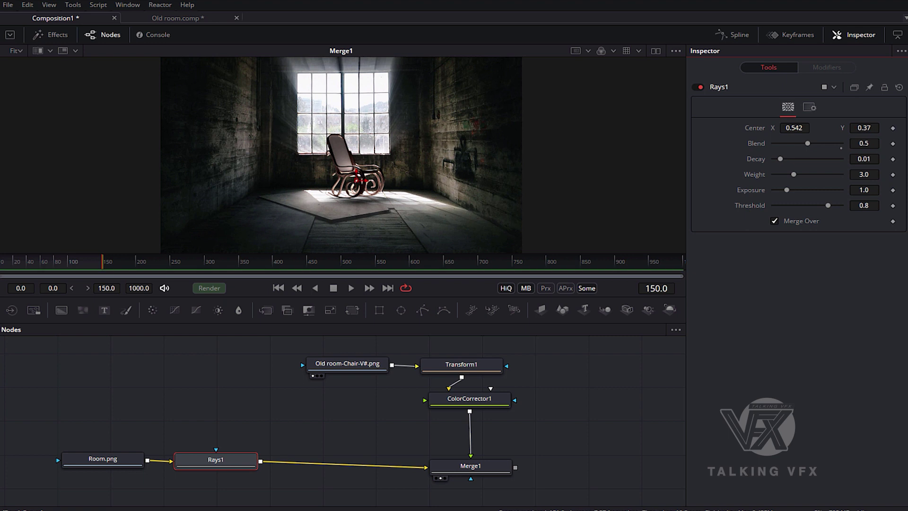
{"action": "left_click_drag", "start_coordinate": [357, 175], "coordinate": [359, 195]}
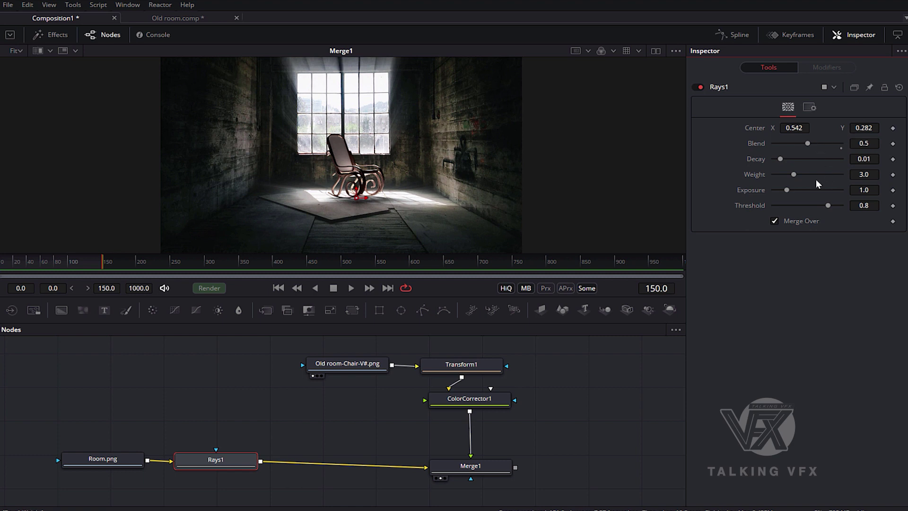
{"action": "left_click_drag", "start_coordinate": [829, 206], "coordinate": [810, 206]}
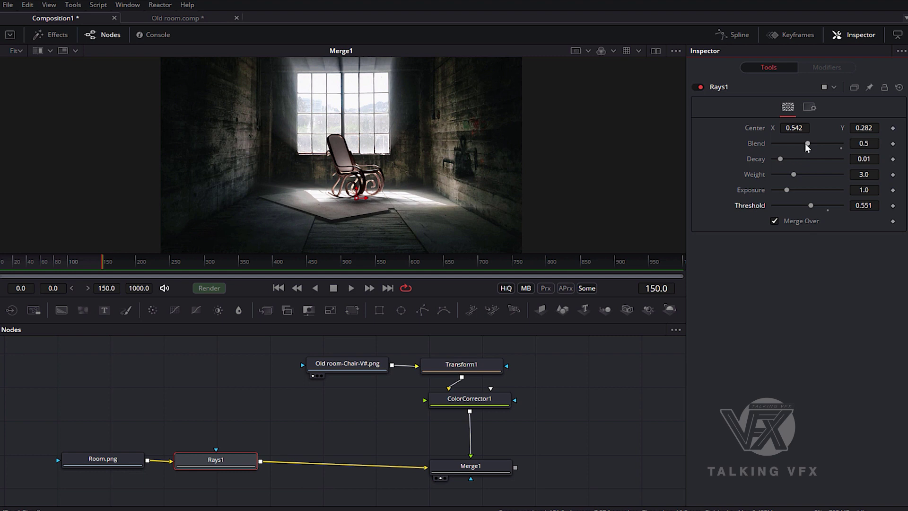
{"action": "left_click_drag", "start_coordinate": [805, 144], "coordinate": [793, 143]}
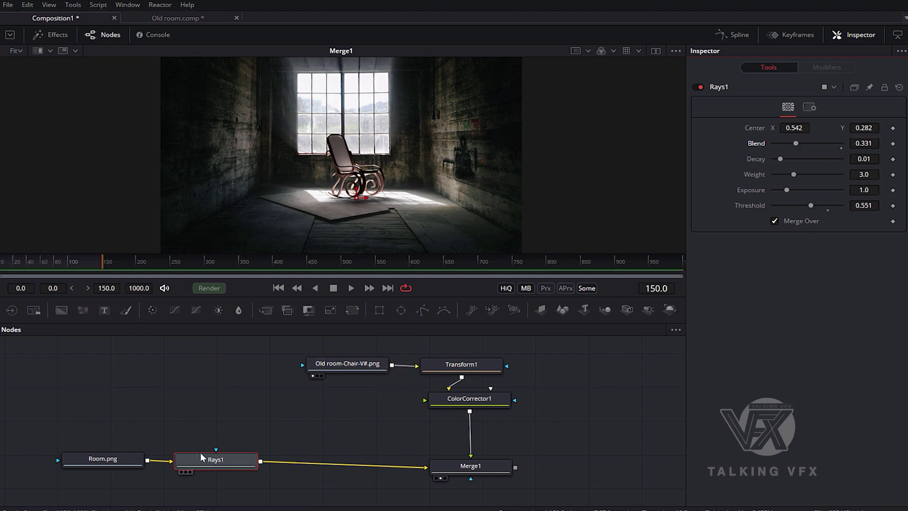
{"action": "left_click_drag", "start_coordinate": [349, 423], "coordinate": [269, 419]}
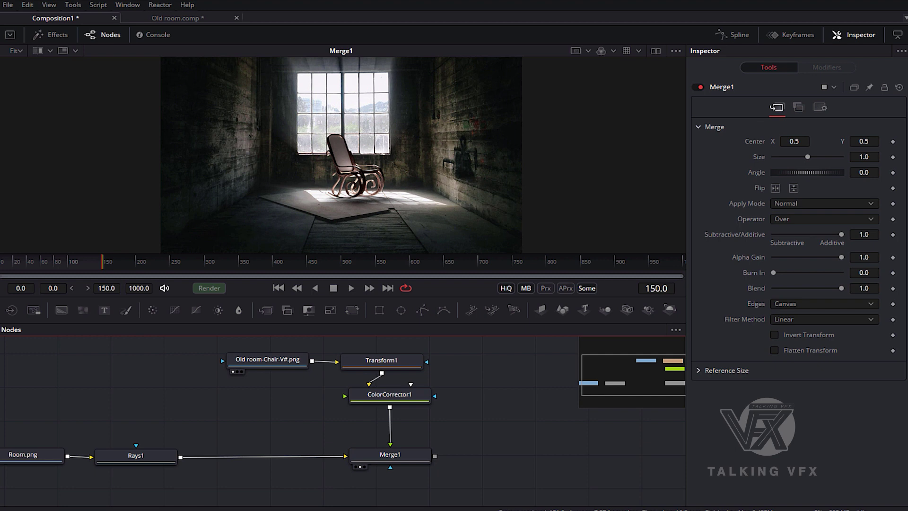
- Import the 2-3-5-aspect-ratio PNG, merge it over Merge1 as Merge2, and shift both nodes right
{"action": "key", "text": "alt+Tab"}
{"action": "left_click", "coordinate": [392, 218], "text": "ctrl"}
{"action": "left_click_drag", "start_coordinate": [279, 195], "coordinate": [434, 456]}
{"action": "key", "text": "1"}
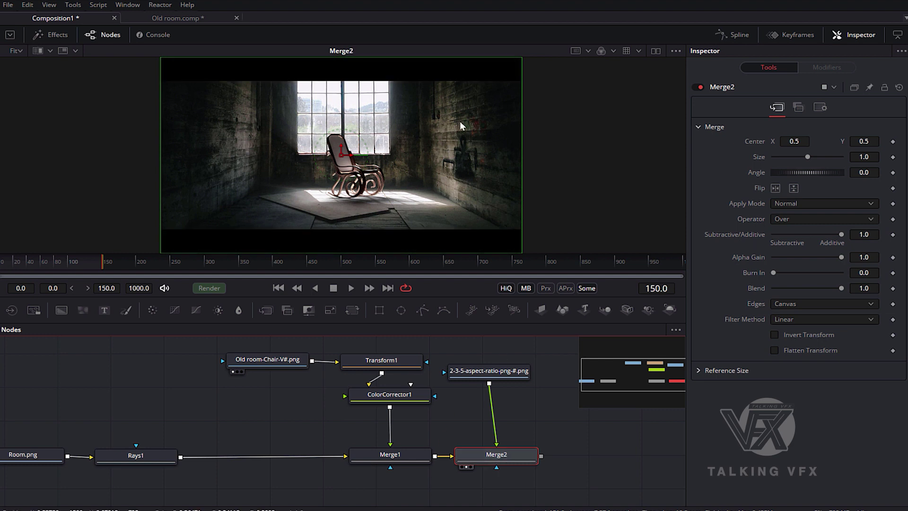
{"action": "left_click_drag", "start_coordinate": [559, 477], "coordinate": [660, 370]}
{"action": "left_click", "coordinate": [234, 476]}
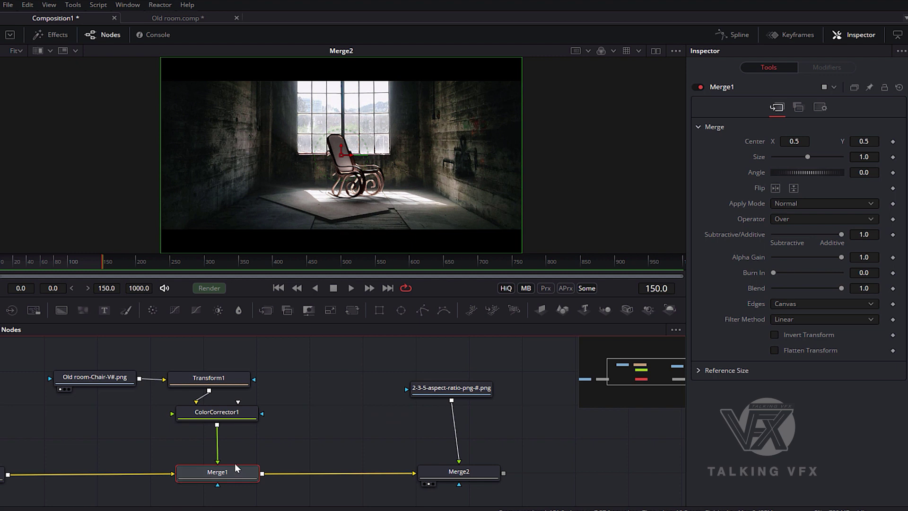
- Add a Color Corrector after Merge1 with contrast 0.98 and gamma 1.06
{"action": "key", "text": "shift+space"}
{"action": "type", "text": "Rays"}
{"action": "key", "text": "BackSpace"}
{"action": "key", "text": "BackSpace"}
{"action": "key", "text": "BackSpace"}
{"action": "key", "text": "BackSpace"}
{"action": "type", "text": "c"}
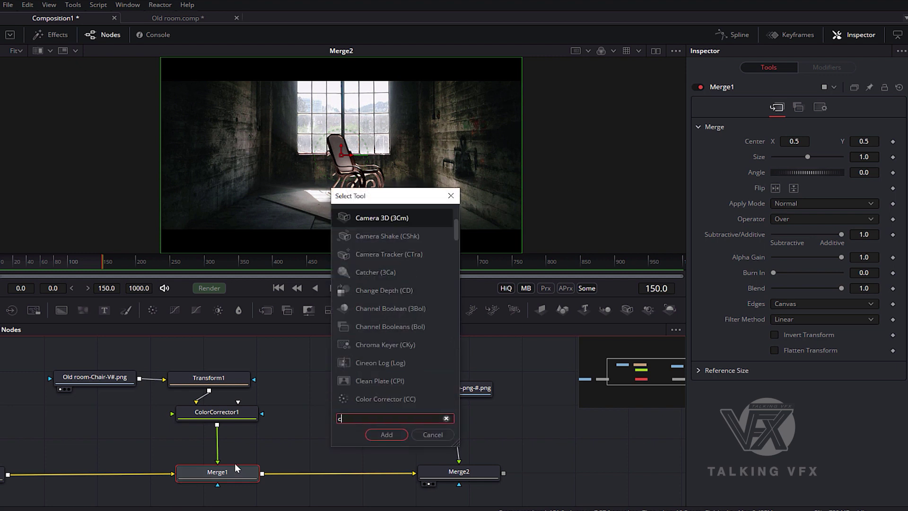
{"action": "type", "text": "c"}
{"action": "left_click", "coordinate": [375, 235]}
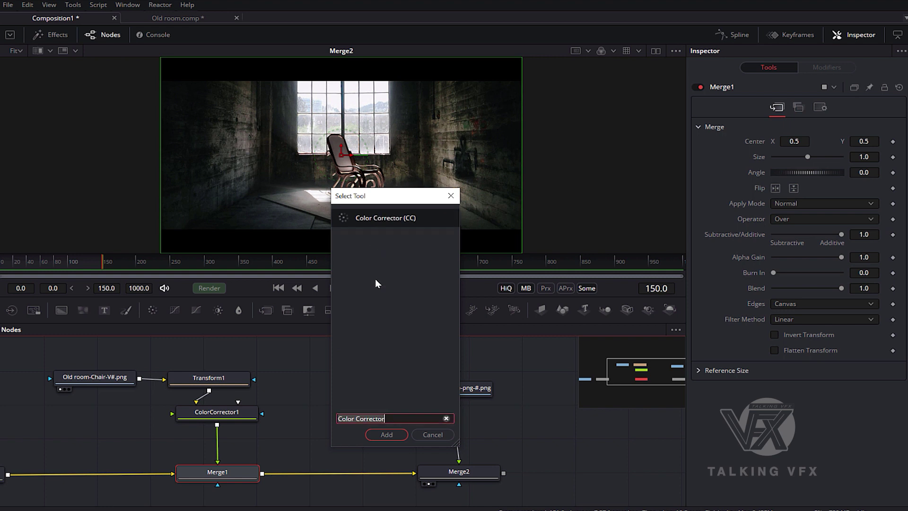
{"action": "left_click", "coordinate": [382, 435]}
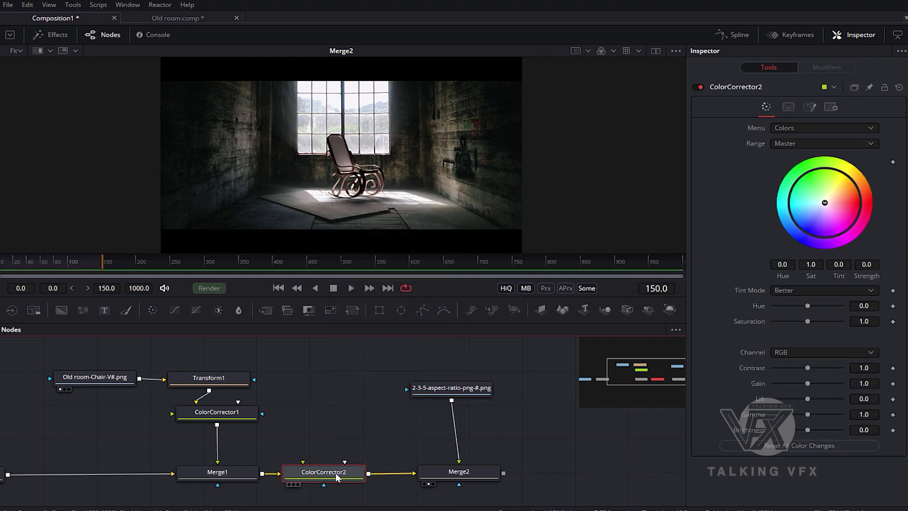
{"action": "left_click_drag", "start_coordinate": [808, 370], "coordinate": [810, 368]}
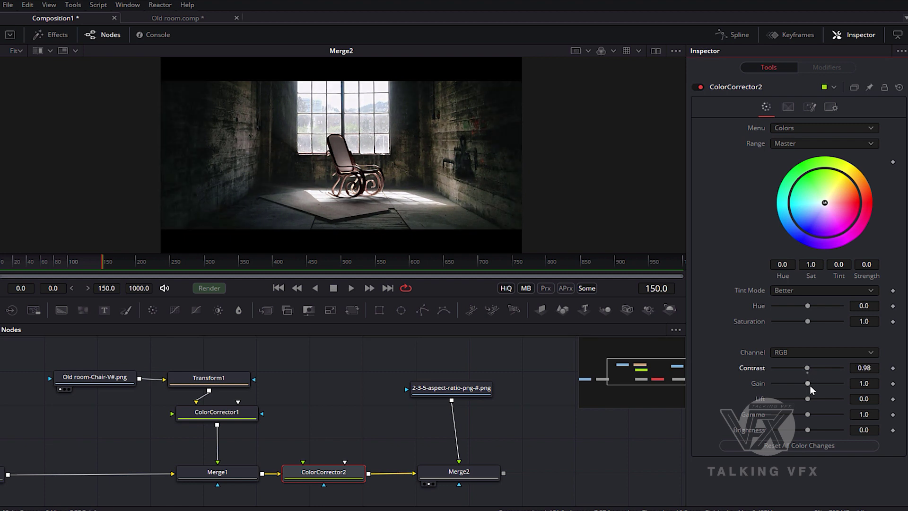
{"action": "left_click_drag", "start_coordinate": [808, 415], "coordinate": [809, 416]}
- Move the Room.png node above Rays1 and pan to view the whole node tree
{"action": "left_click", "coordinate": [56, 475]}
{"action": "scroll", "coordinate": [331, 440], "scroll_direction": "left", "scroll_amount": 5}
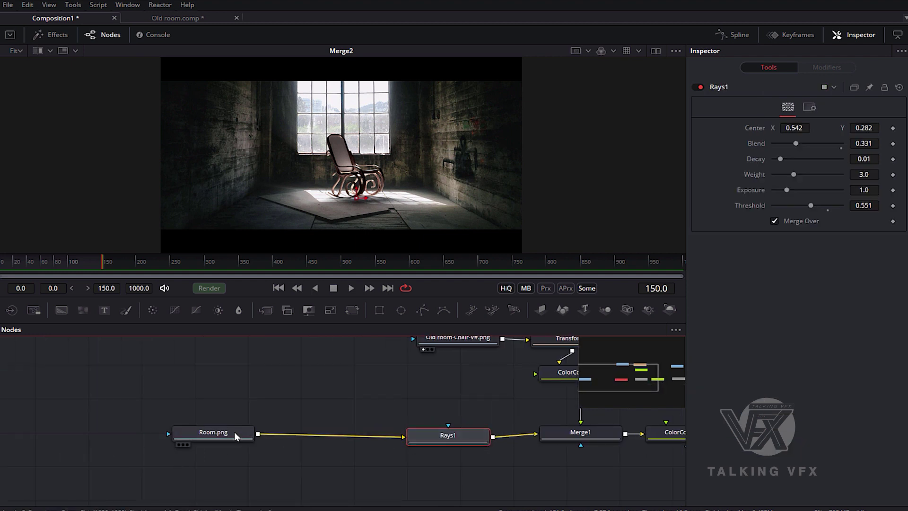
{"action": "left_click_drag", "start_coordinate": [216, 433], "coordinate": [453, 391]}
{"action": "left_click_drag", "start_coordinate": [581, 381], "coordinate": [654, 371]}
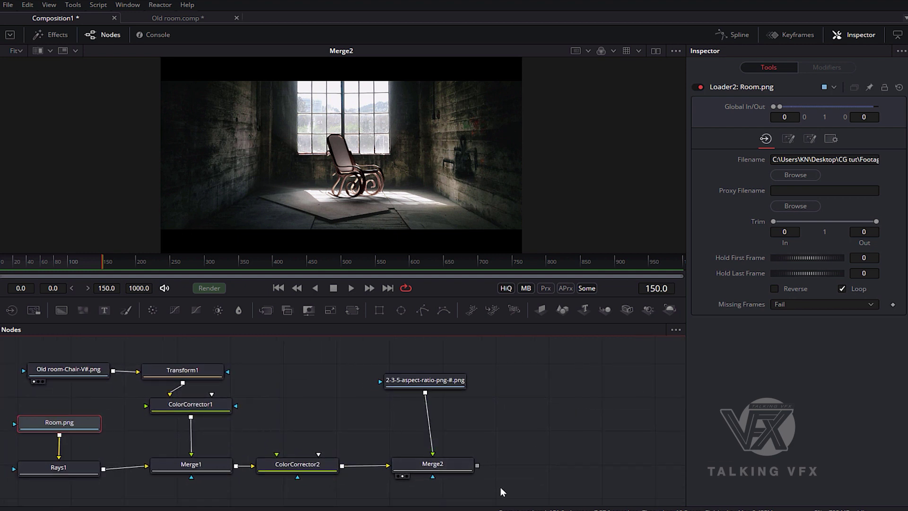
- Add a Saver node after Merge2 for the final render
{"action": "left_click_drag", "start_coordinate": [514, 488], "coordinate": [3, 357]}
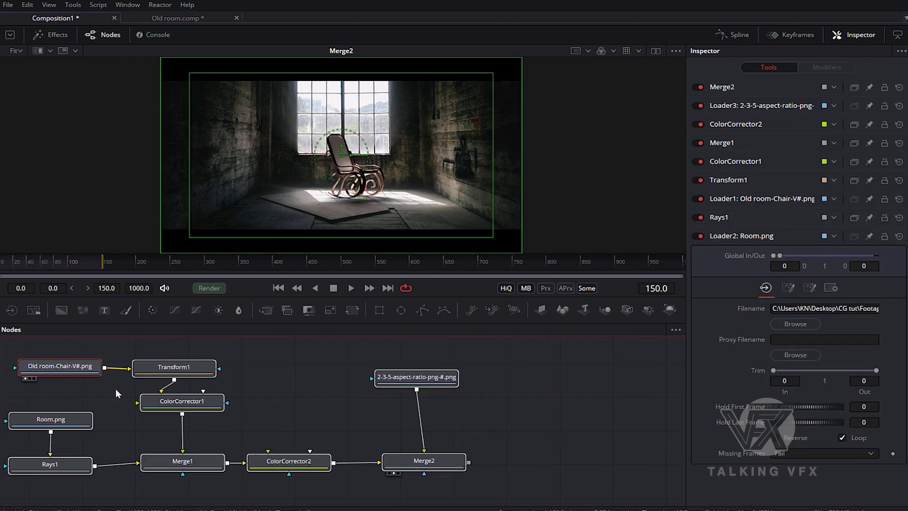
{"action": "left_click", "coordinate": [438, 460]}
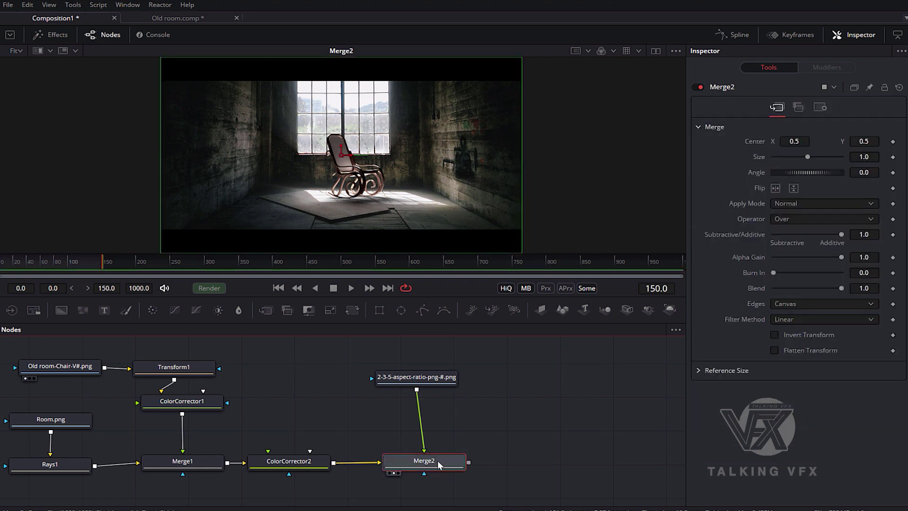
{"action": "key", "text": "shift+space"}
{"action": "type", "text": "saver"}
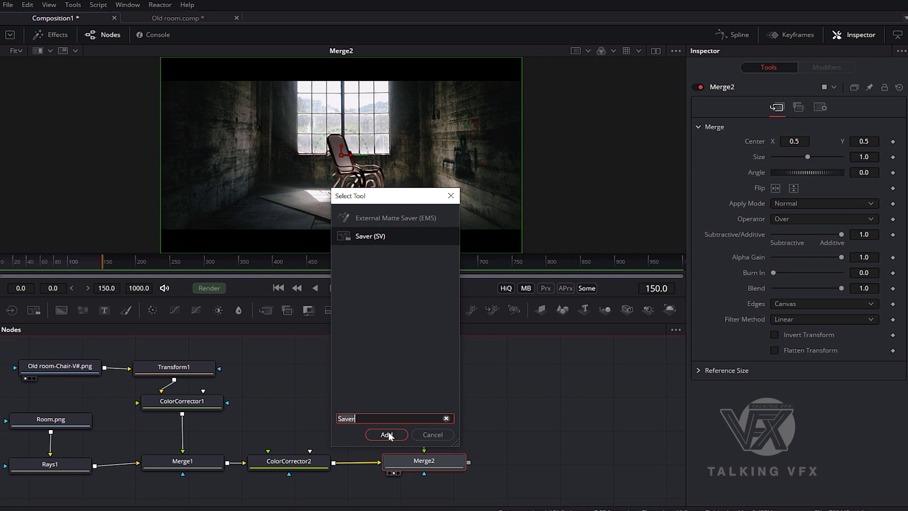
{"action": "left_click", "coordinate": [386, 434]}
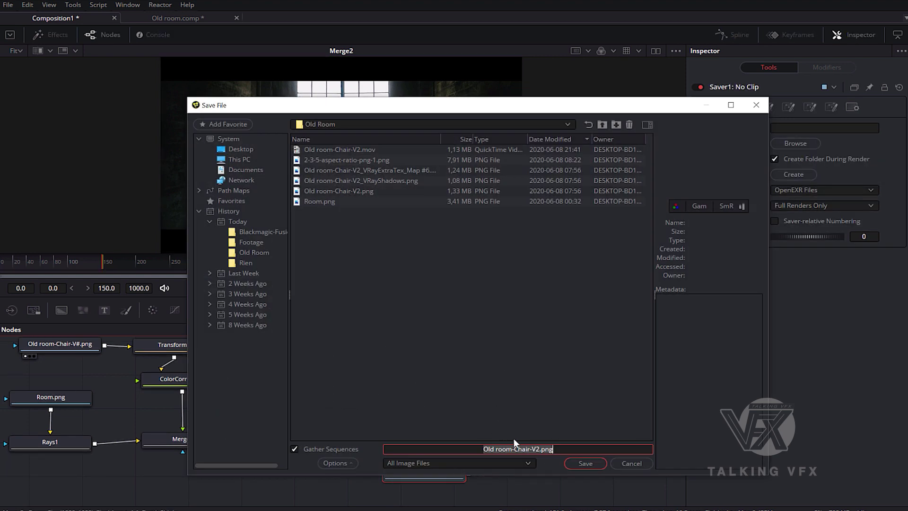
- Set the Saver to QuickTime Movies, writing Old room-Chair-V#.mov to the Desktop
{"action": "left_click", "coordinate": [528, 463]}
{"action": "scroll", "coordinate": [447, 468], "scroll_direction": "down", "scroll_amount": 2}
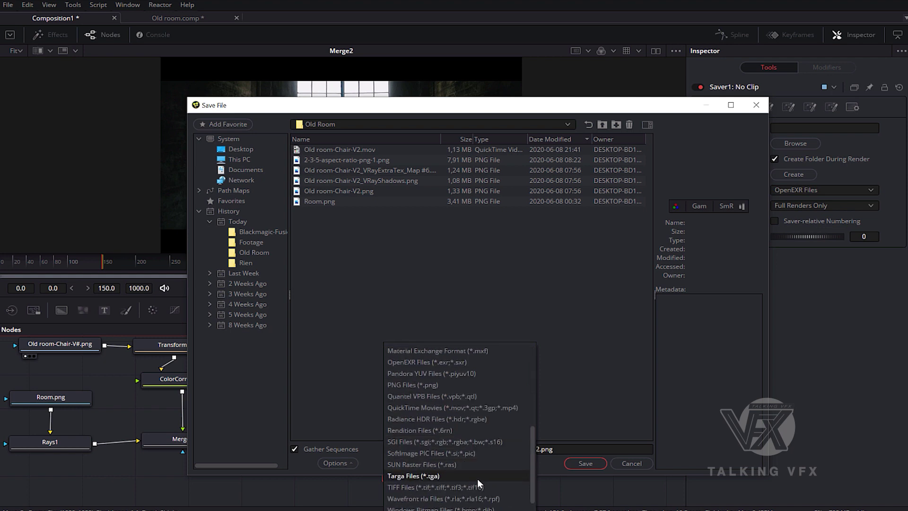
{"action": "scroll", "coordinate": [477, 479], "scroll_direction": "down", "scroll_amount": 2}
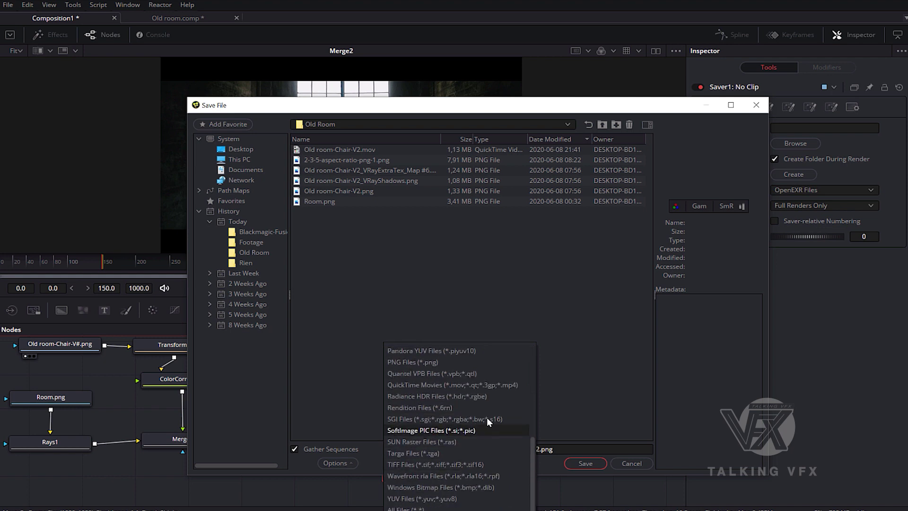
{"action": "left_click", "coordinate": [472, 385]}
{"action": "left_click", "coordinate": [566, 453]}
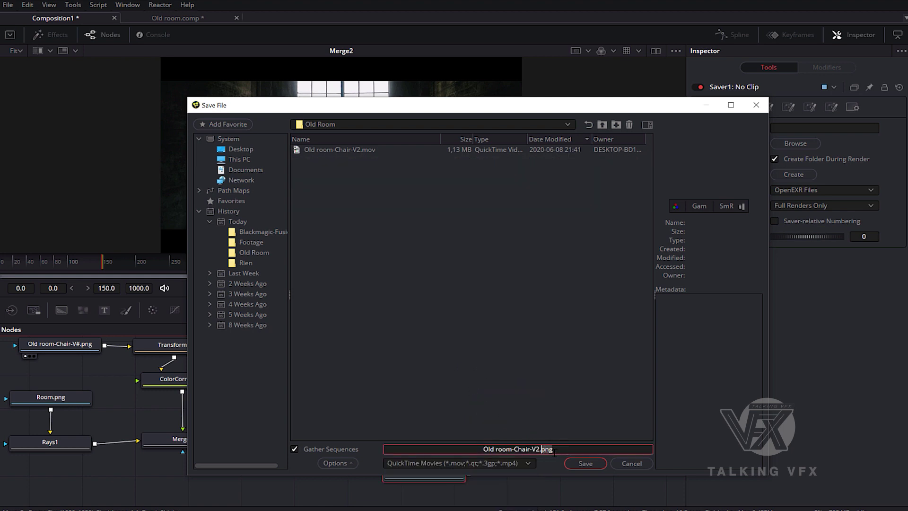
{"action": "type", "text": "mov"}
{"action": "left_click", "coordinate": [241, 149]}
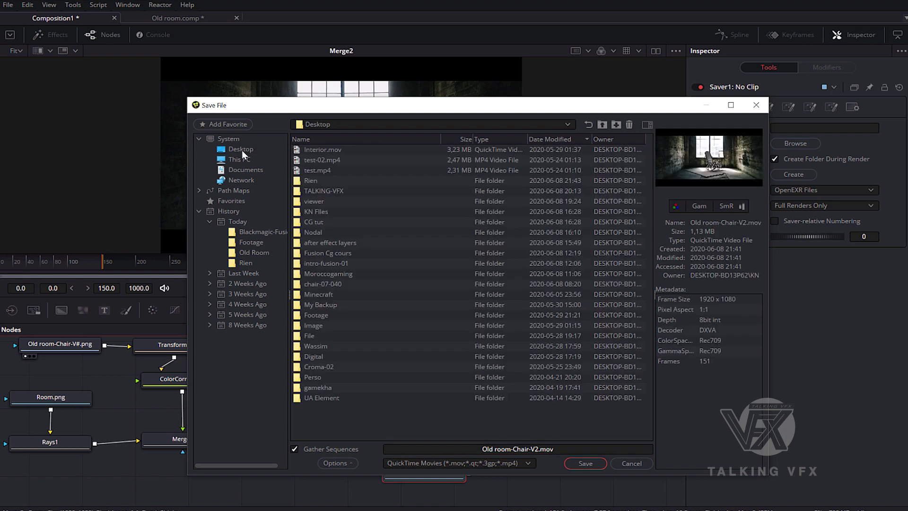
{"action": "left_click", "coordinate": [573, 465]}
- Nudge the letterbox node right and place the Saver to the right of Merge2
{"action": "left_click_drag", "start_coordinate": [429, 361], "coordinate": [438, 363]}
{"action": "scroll", "coordinate": [505, 434], "scroll_direction": "up", "scroll_amount": 1}
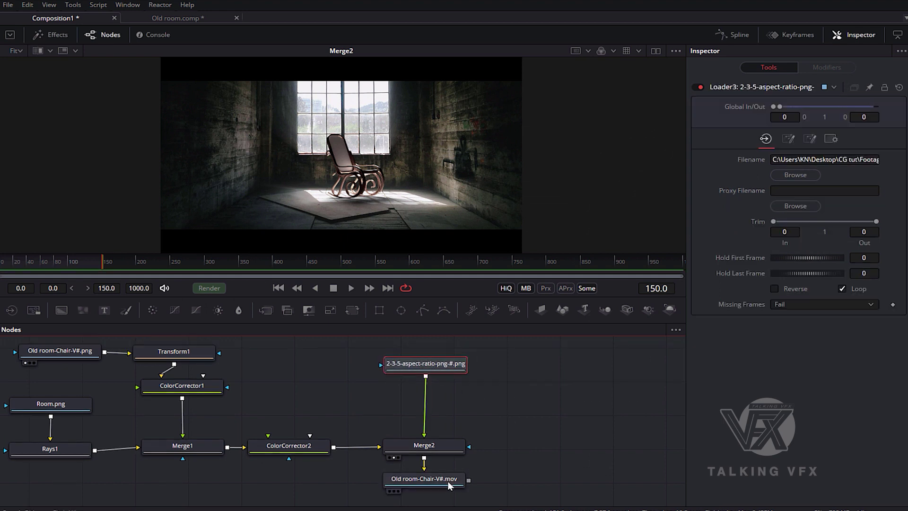
{"action": "left_click_drag", "start_coordinate": [447, 479], "coordinate": [570, 443]}
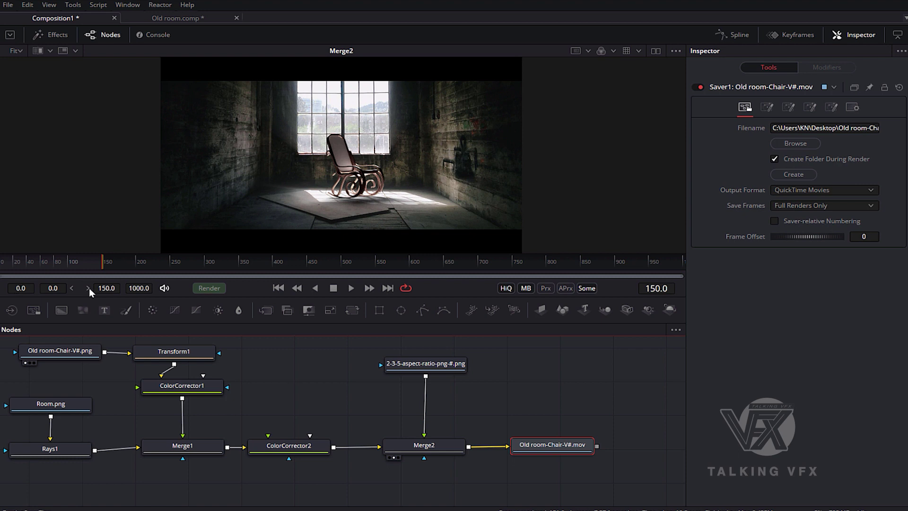
- Render frames 0–150 to Old room-Chair-V2.mov from the Render Settings dialog
{"action": "left_click", "coordinate": [209, 288]}
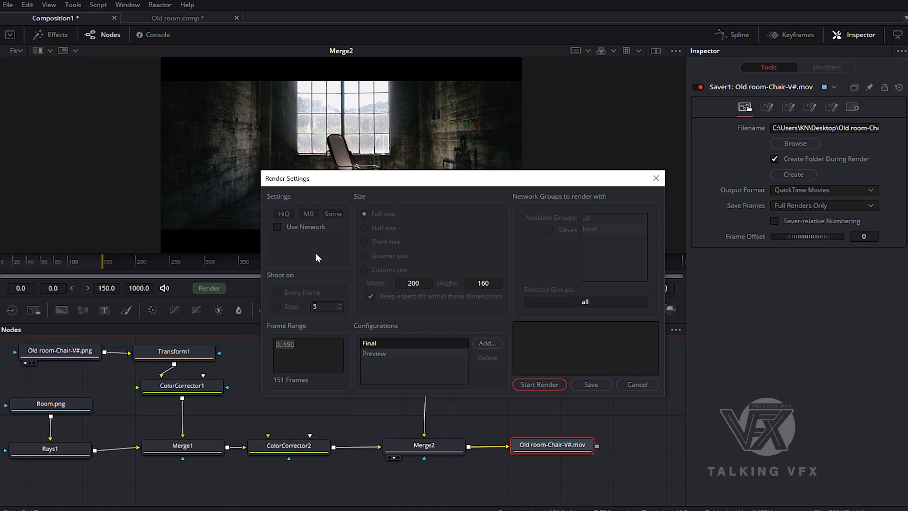
{"action": "left_click", "coordinate": [547, 383]}
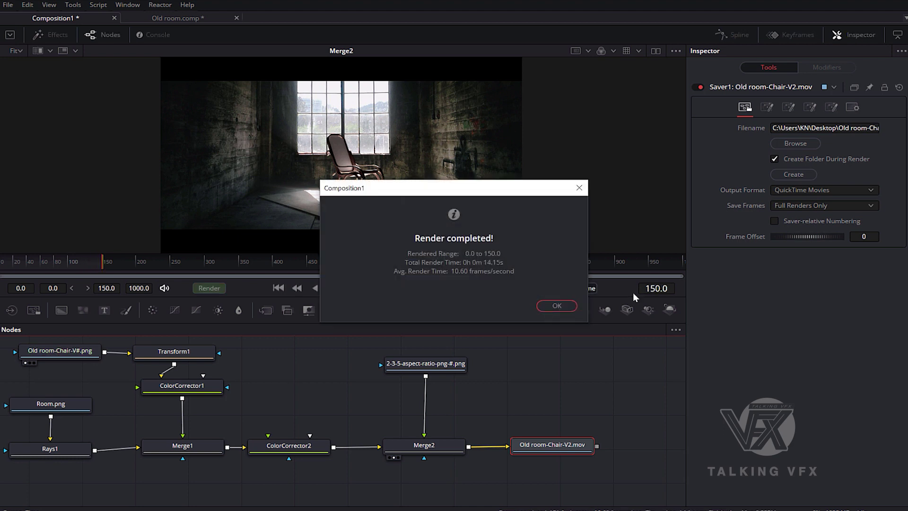
- Dismiss the Render completed message, rewind to frame 0 and play the Old room composition
{"action": "left_click", "coordinate": [563, 305]}
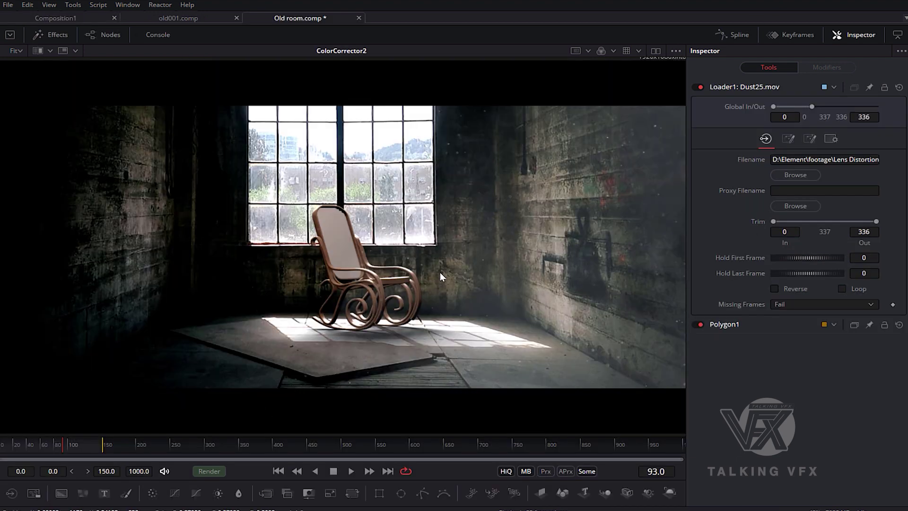
{"action": "left_click_drag", "start_coordinate": [40, 444], "coordinate": [1, 448]}
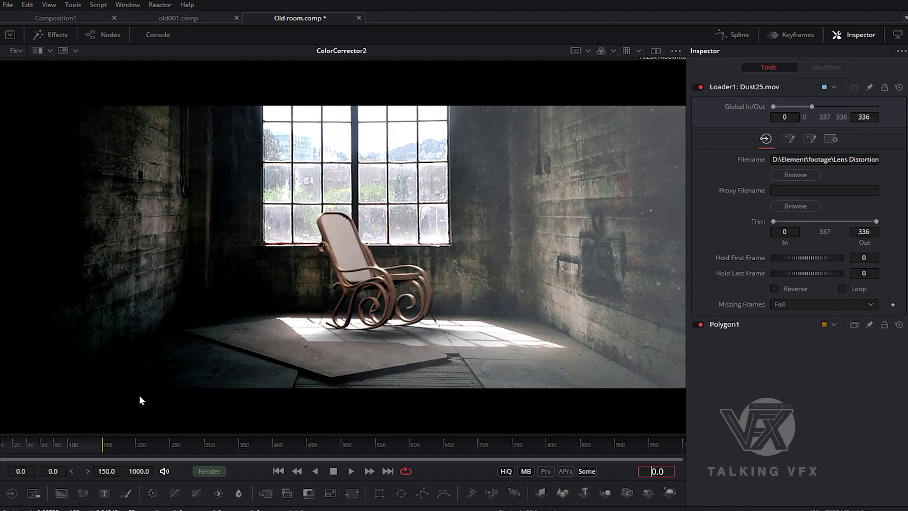
{"action": "left_click", "coordinate": [346, 473]}
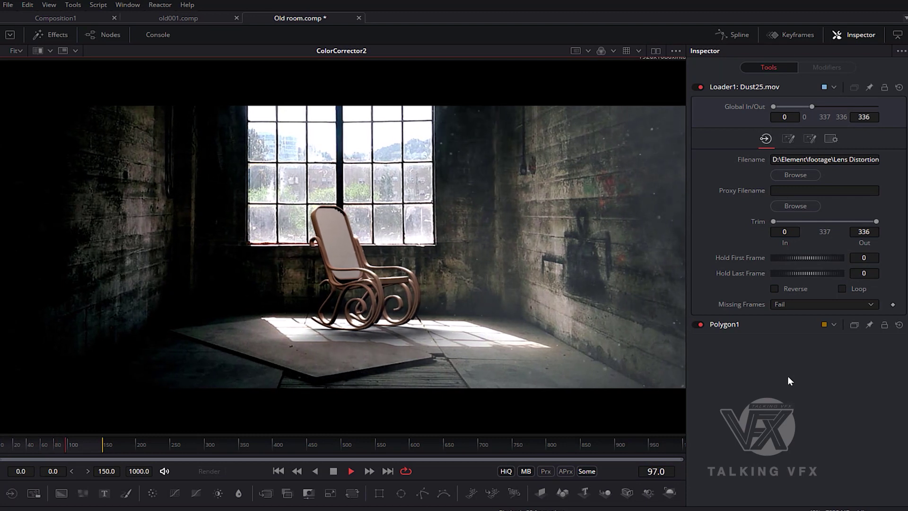
{"action": "left_click", "coordinate": [106, 34]}
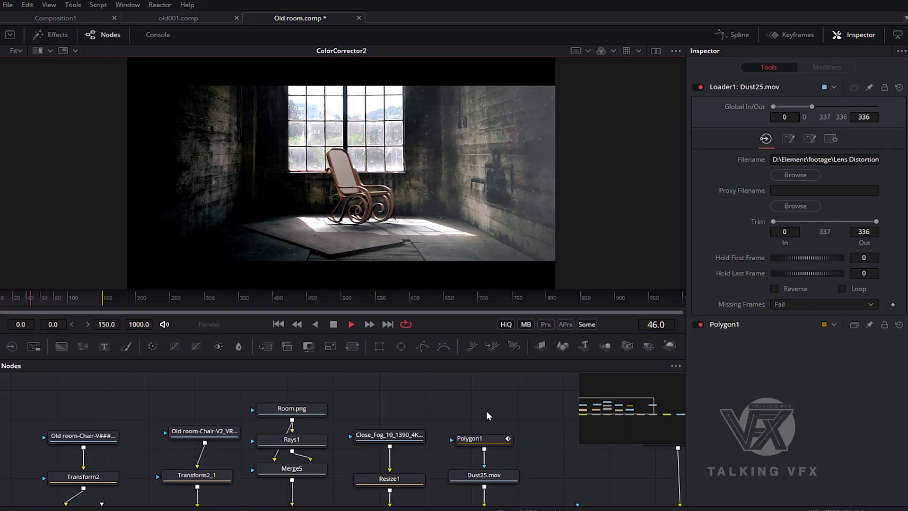
{"action": "left_click_drag", "start_coordinate": [477, 340], "coordinate": [482, 260]}
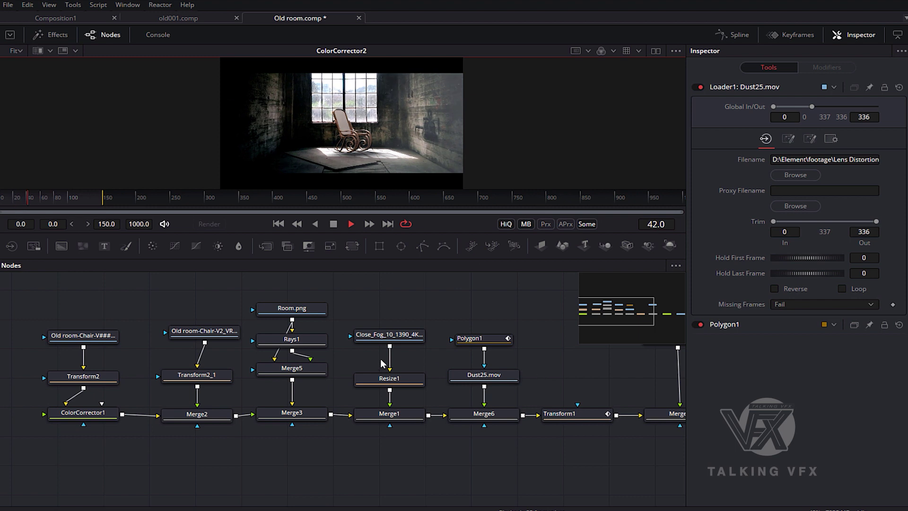
{"action": "mouse_move", "coordinate": [548, 351]}
{"action": "left_mouse_down"}
{"action": "mouse_move", "coordinate": [313, 360]}
{"action": "mouse_move", "coordinate": [205, 353]}
{"action": "mouse_move", "coordinate": [558, 348]}
{"action": "left_mouse_up"}
{"action": "key", "text": "F4"}
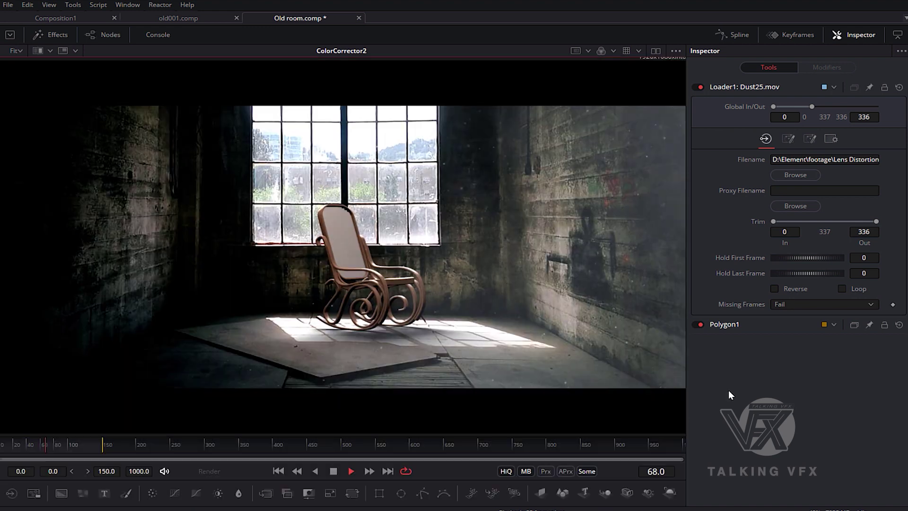